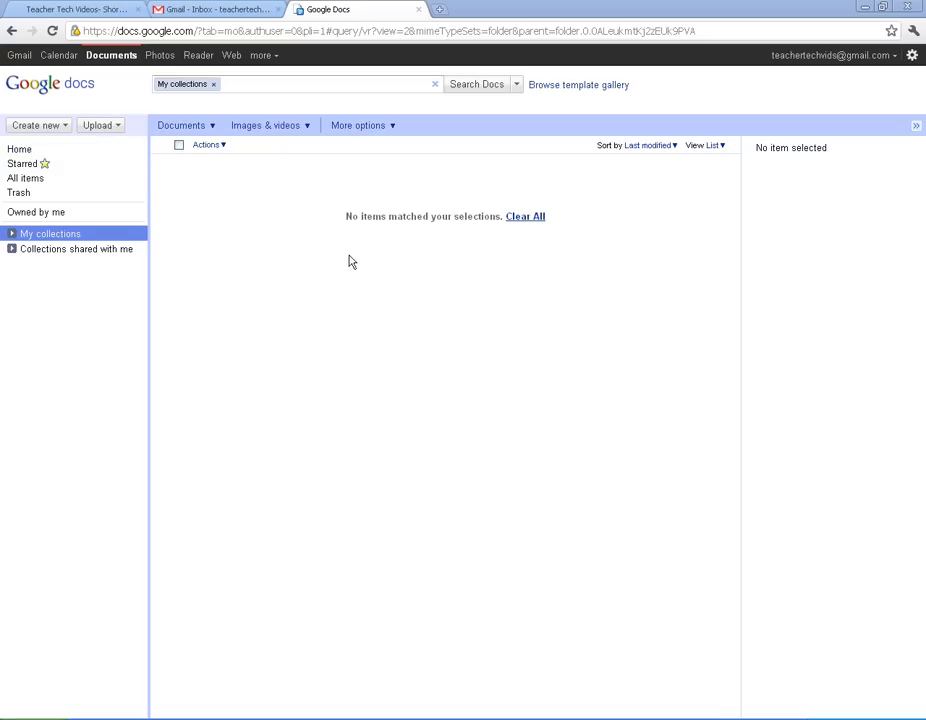
left_click(40, 125)
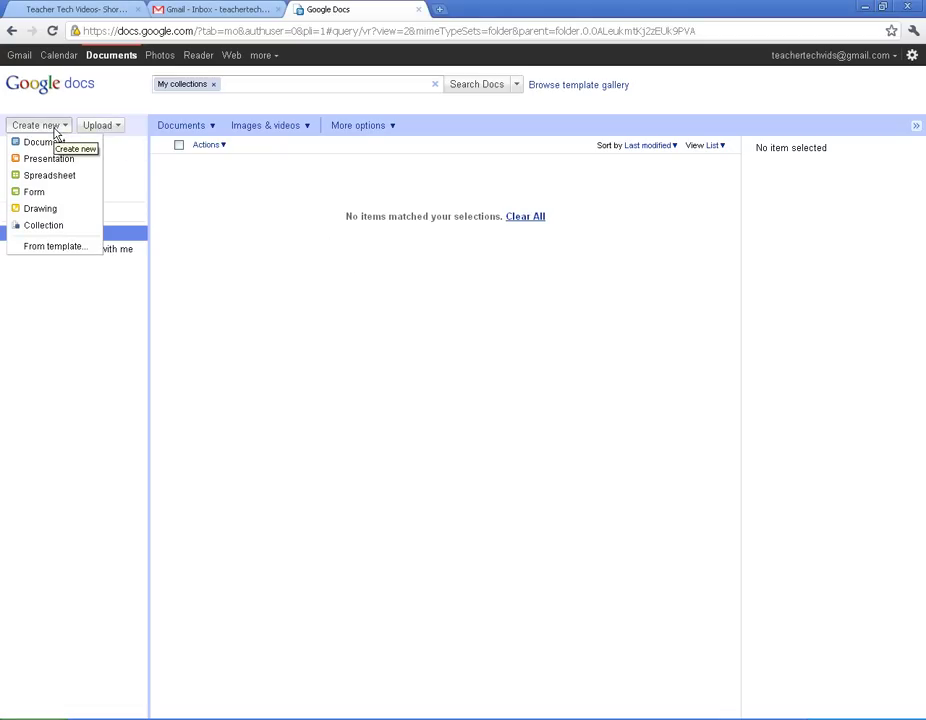
left_click(55, 128)
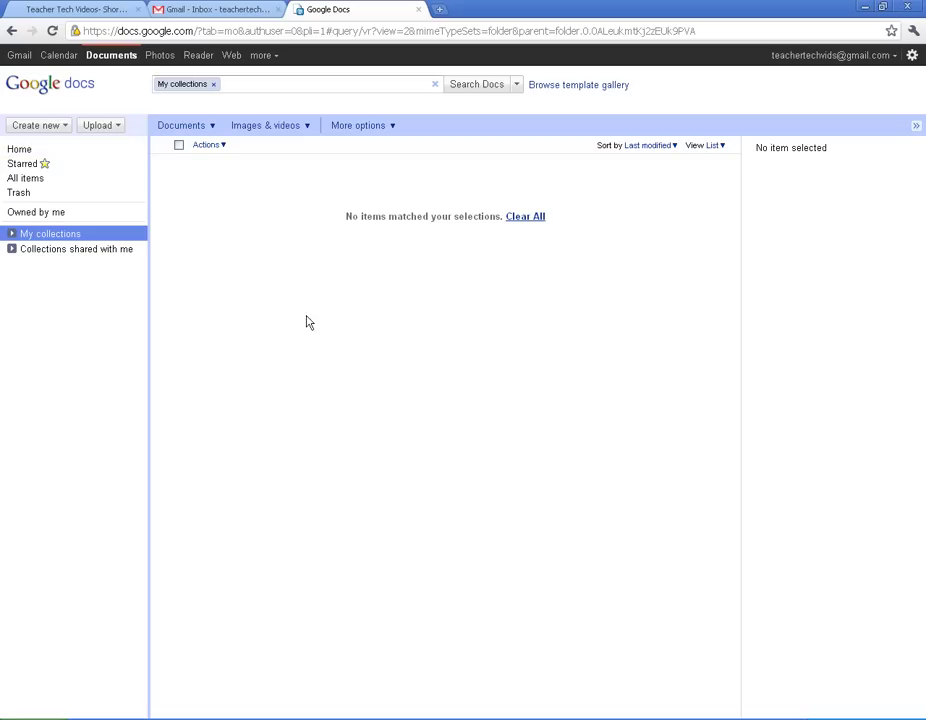
left_click(113, 130)
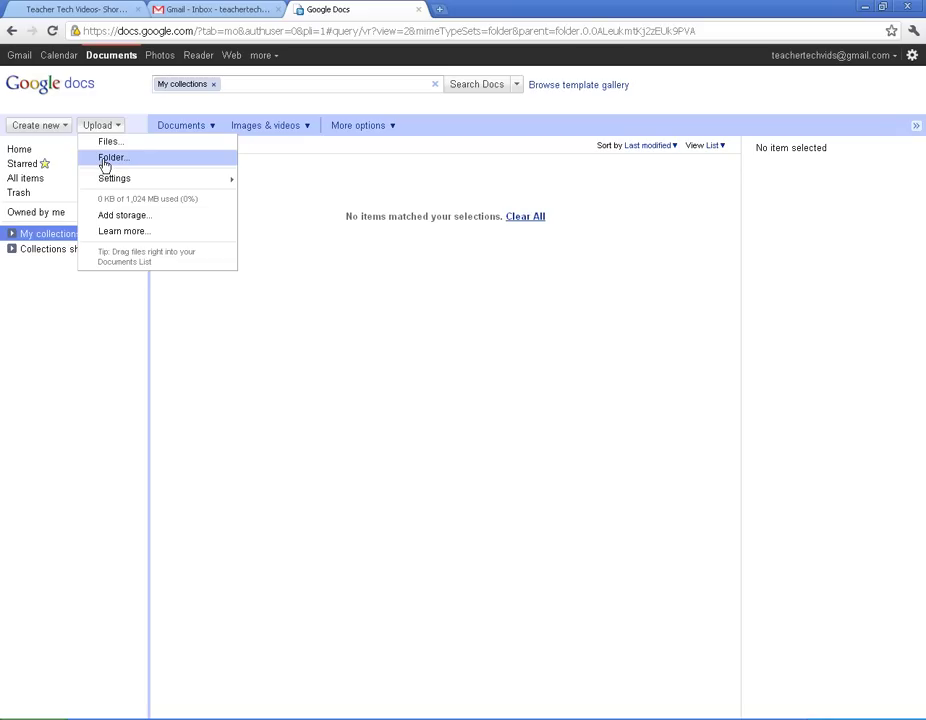
left_click(107, 160)
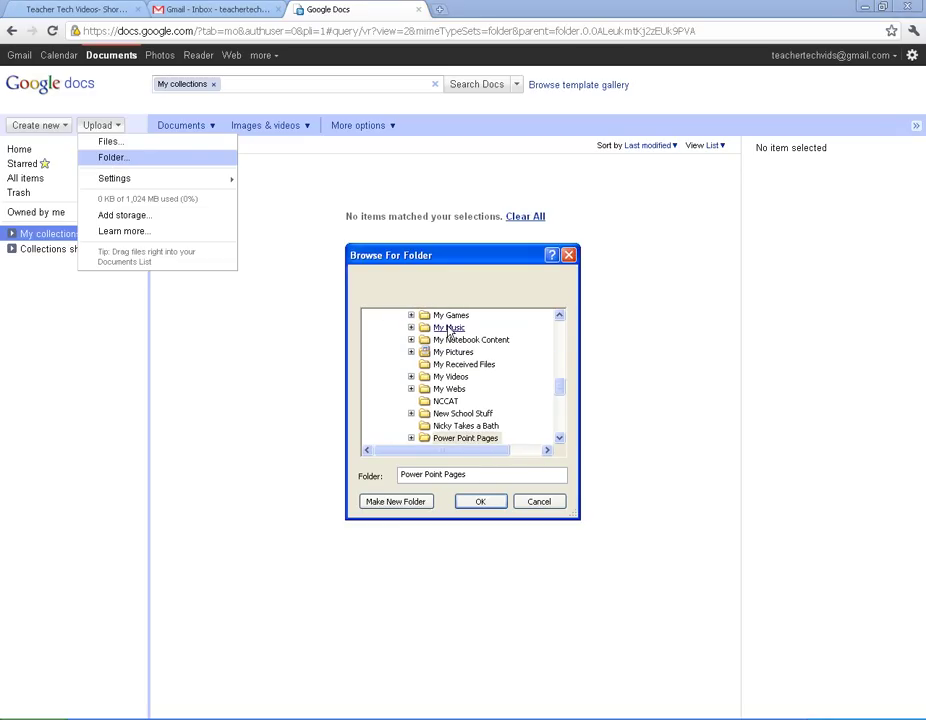
left_click(540, 502)
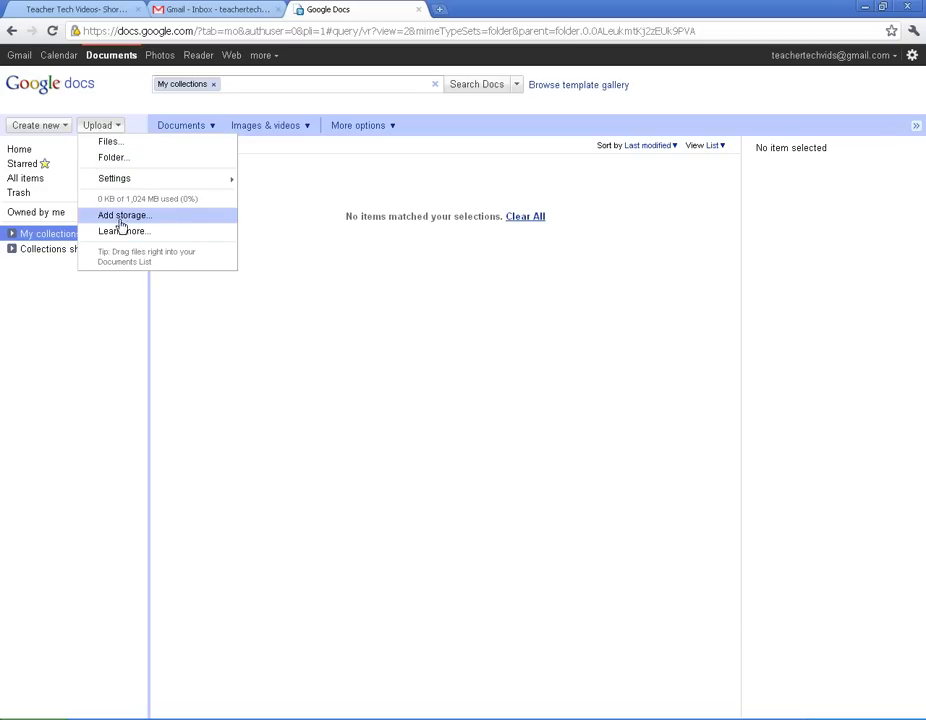
Look at the yearly plans for purchasing additional storage, and close that page
left_click(113, 218)
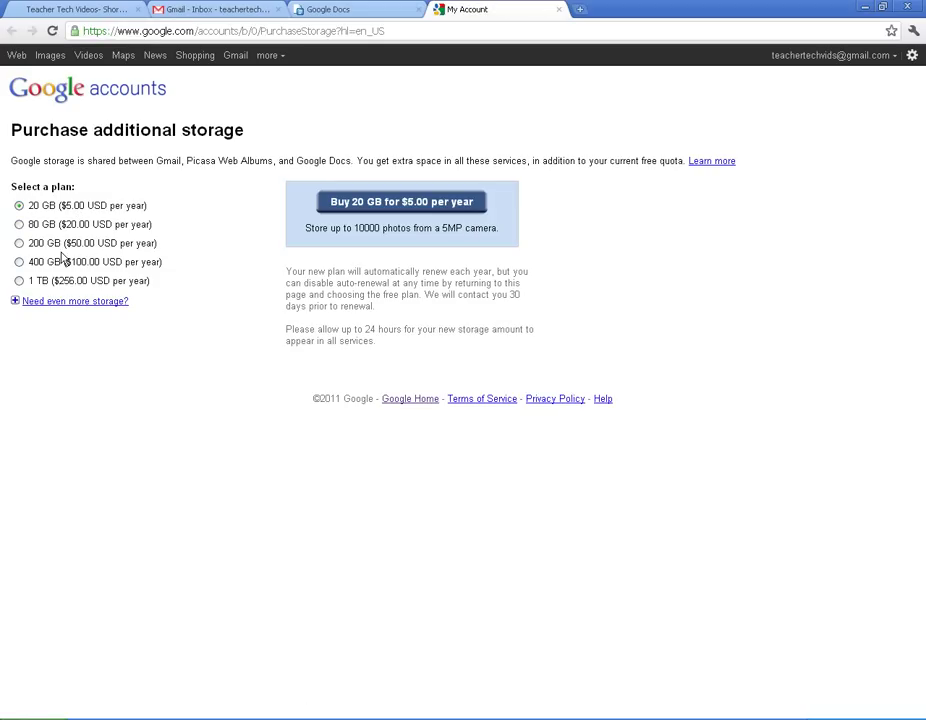
left_click(558, 10)
Upload the COUNTING file from the Power Point Pages folder, converting it to the corresponding Google Docs format
left_click(96, 127)
left_click(107, 141)
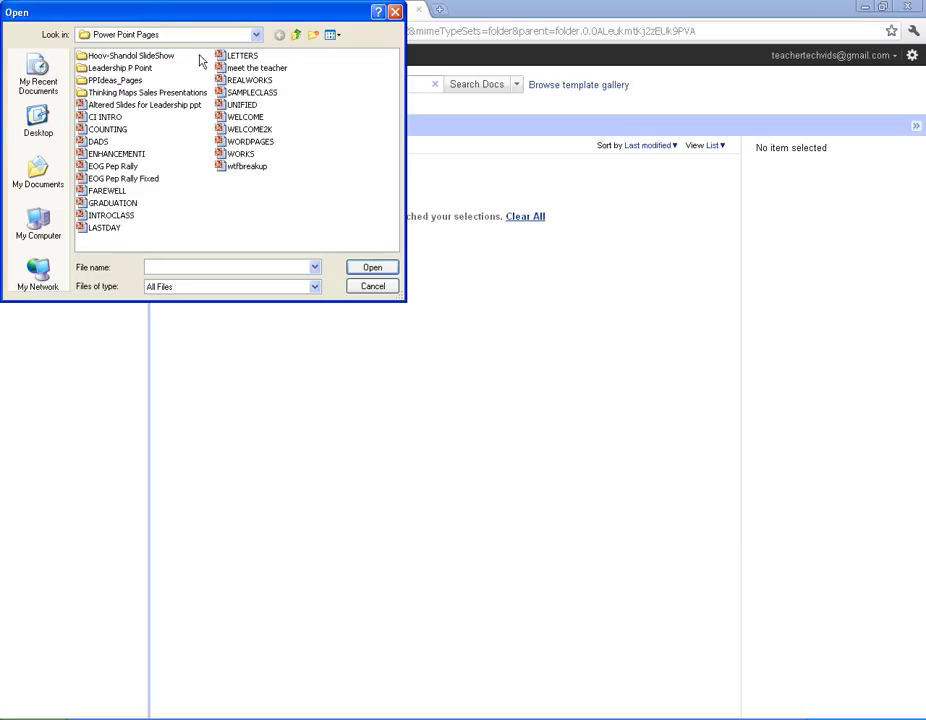
left_click_drag(157, 14, 220, 81)
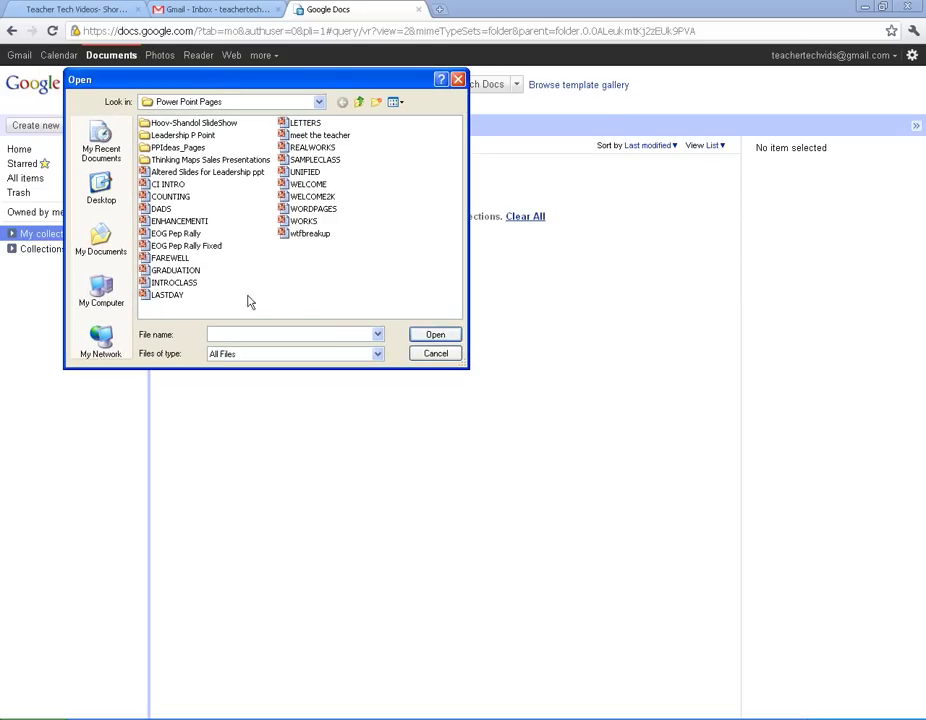
left_click(165, 197)
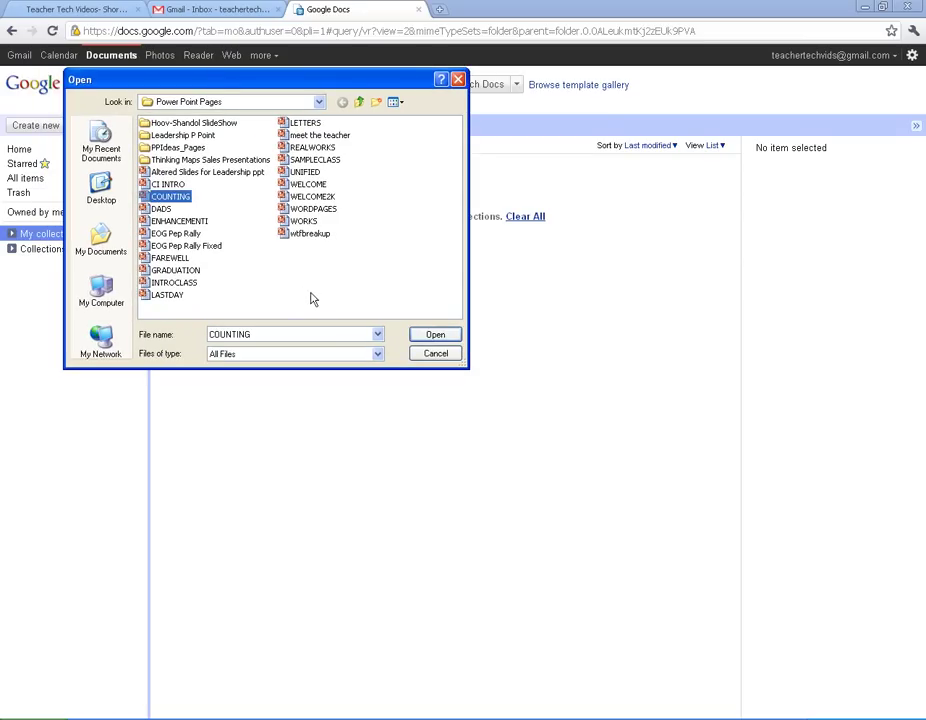
left_click(435, 335)
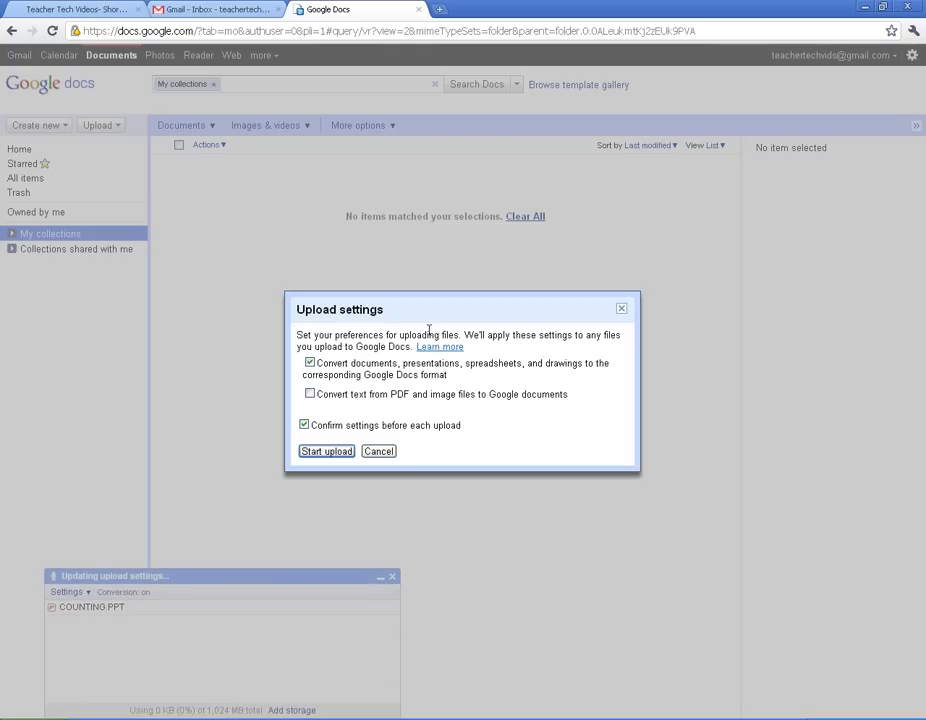
left_click_drag(403, 310, 380, 302)
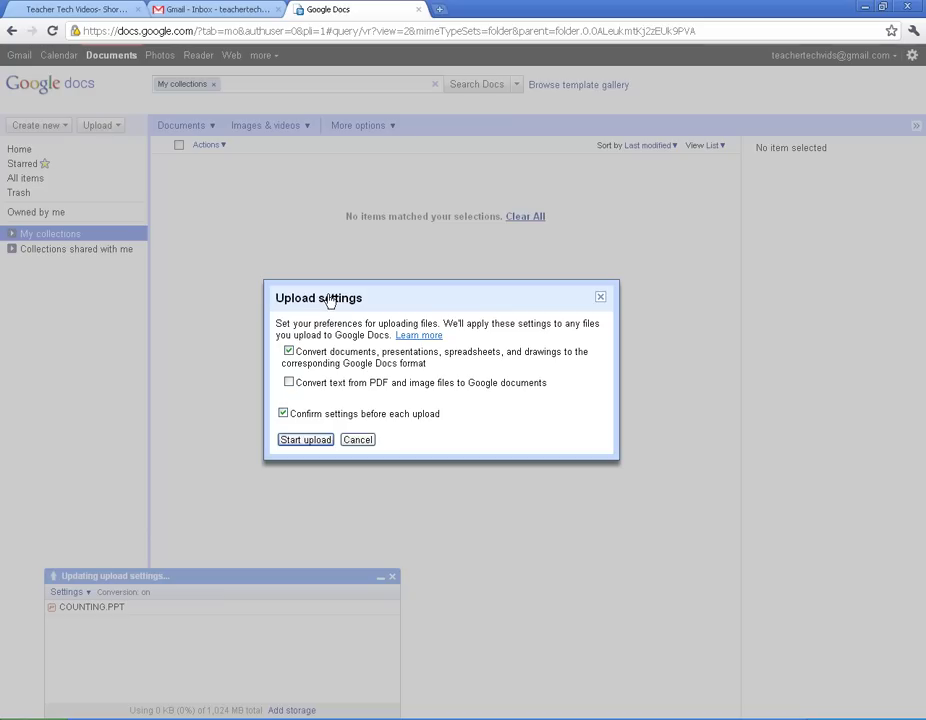
left_click_drag(330, 300, 333, 276)
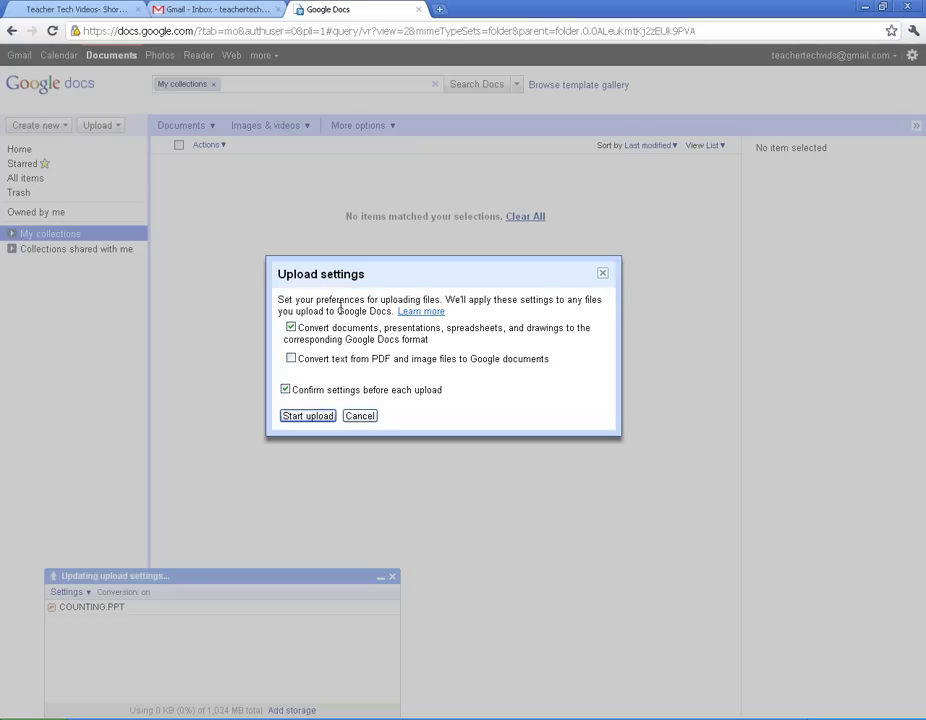
left_click(303, 419)
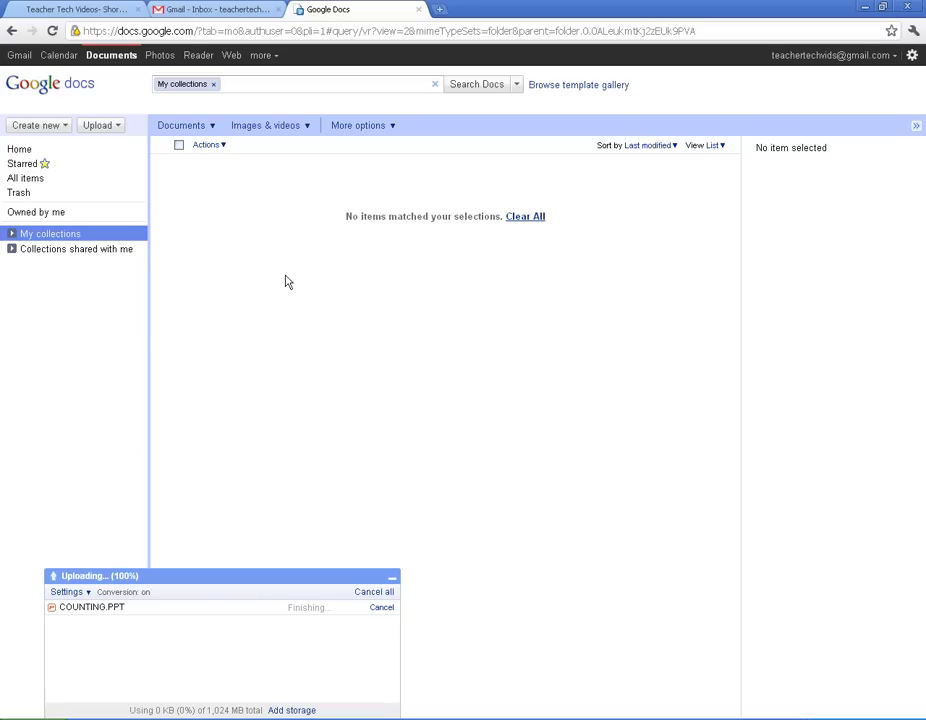
Open the uploaded COUNTING presentation from the home list and view both of its slides
left_click(14, 150)
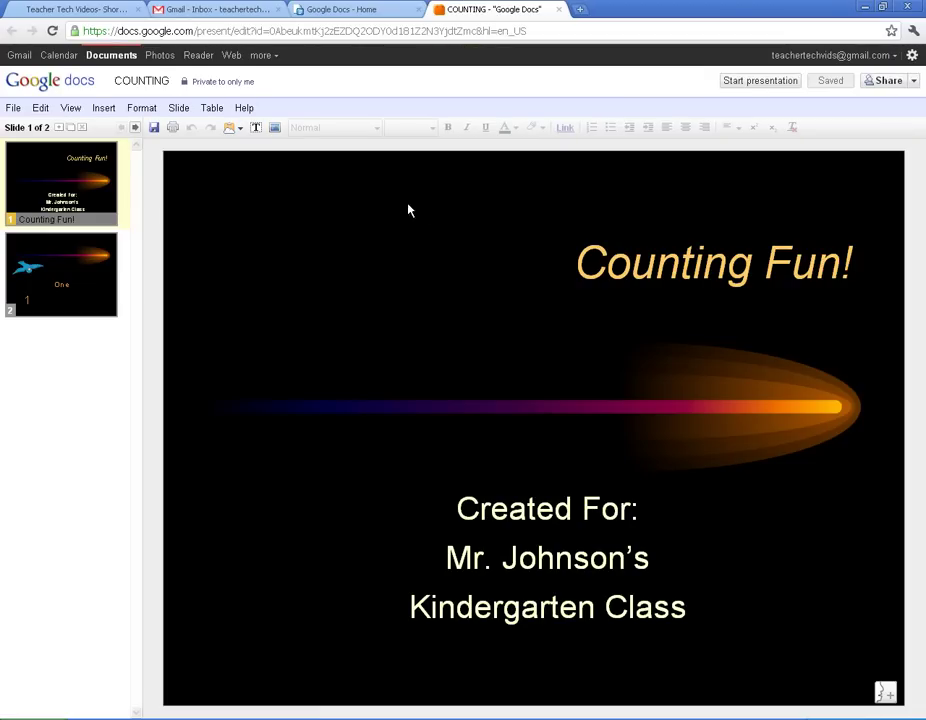
left_click(52, 272)
left_click(59, 180)
left_click(62, 304)
left_click(62, 180)
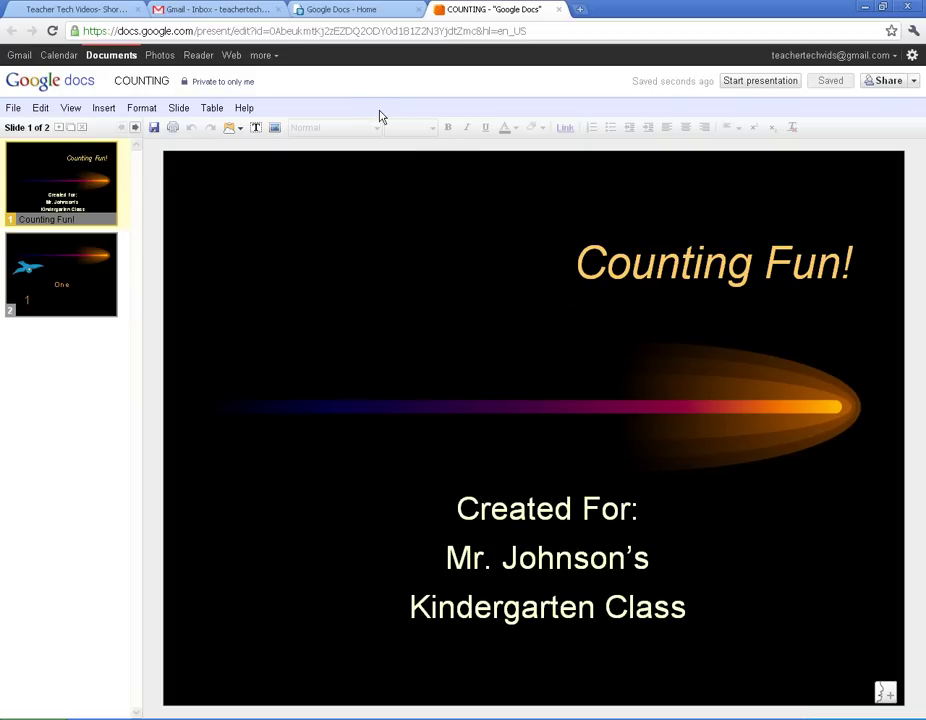
Deselect COUNTING in the home document list and close the open presentation
left_click(362, 9)
left_click(493, 9)
left_click(360, 9)
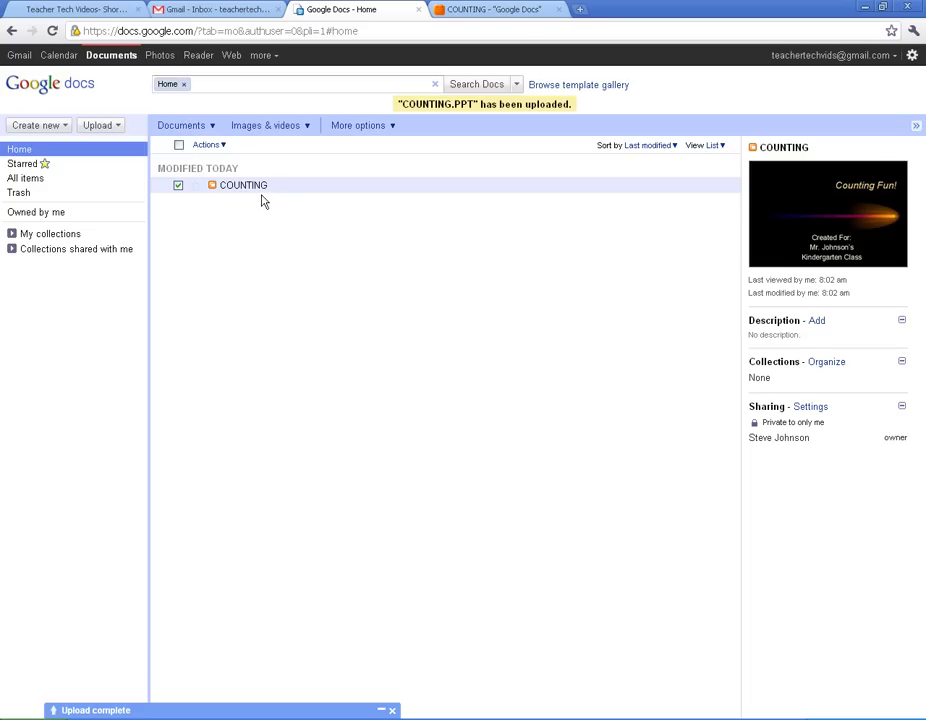
left_click(177, 186)
left_click(480, 9)
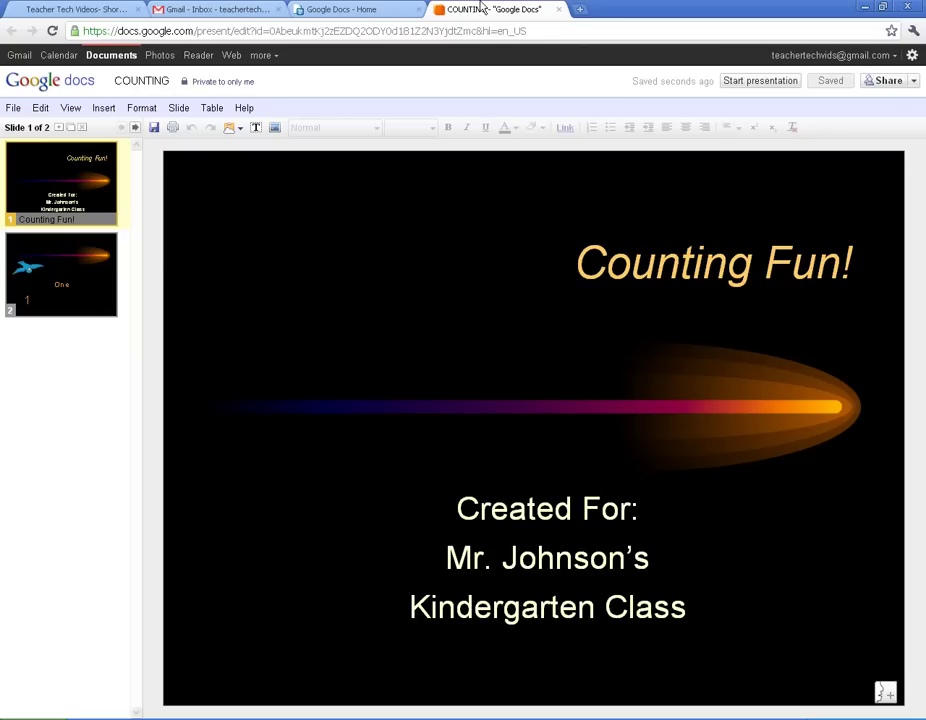
left_click(341, 9)
left_click(533, 10)
left_click(558, 10)
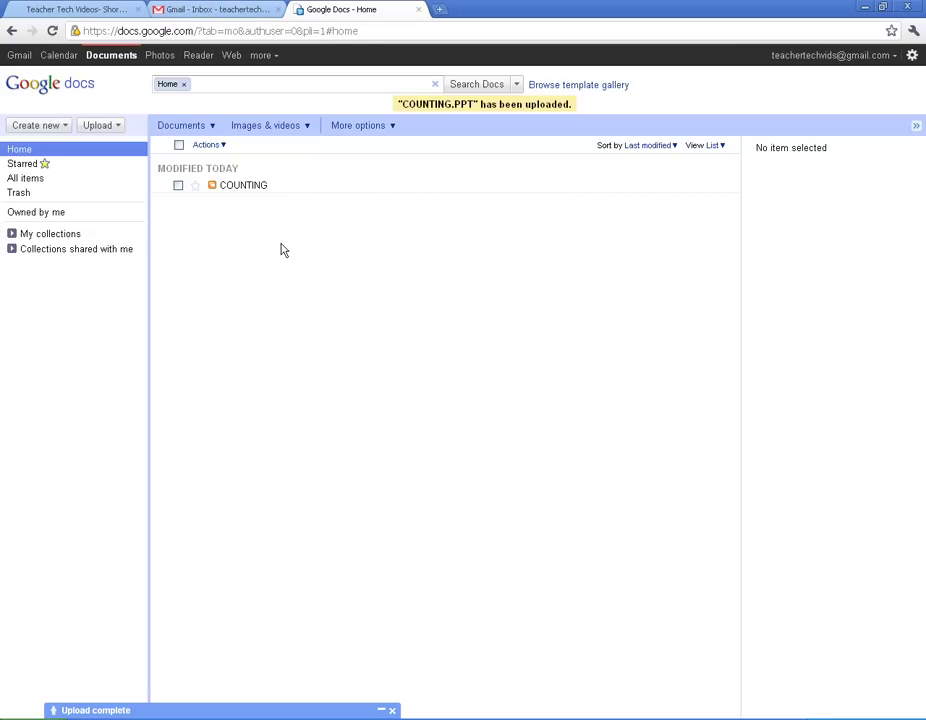
left_click(106, 126)
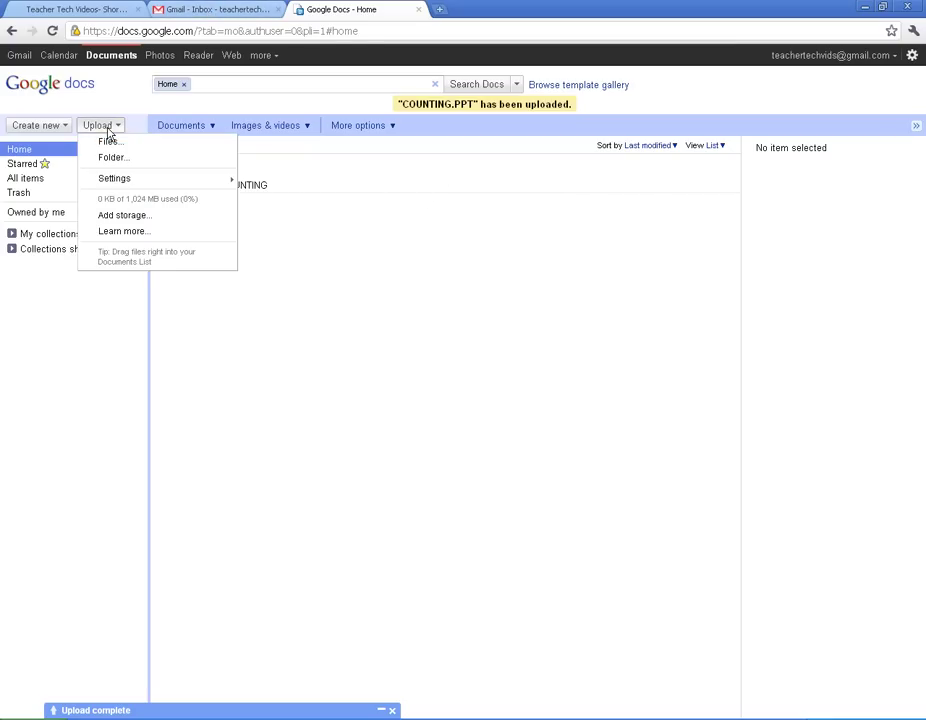
left_click(352, 268)
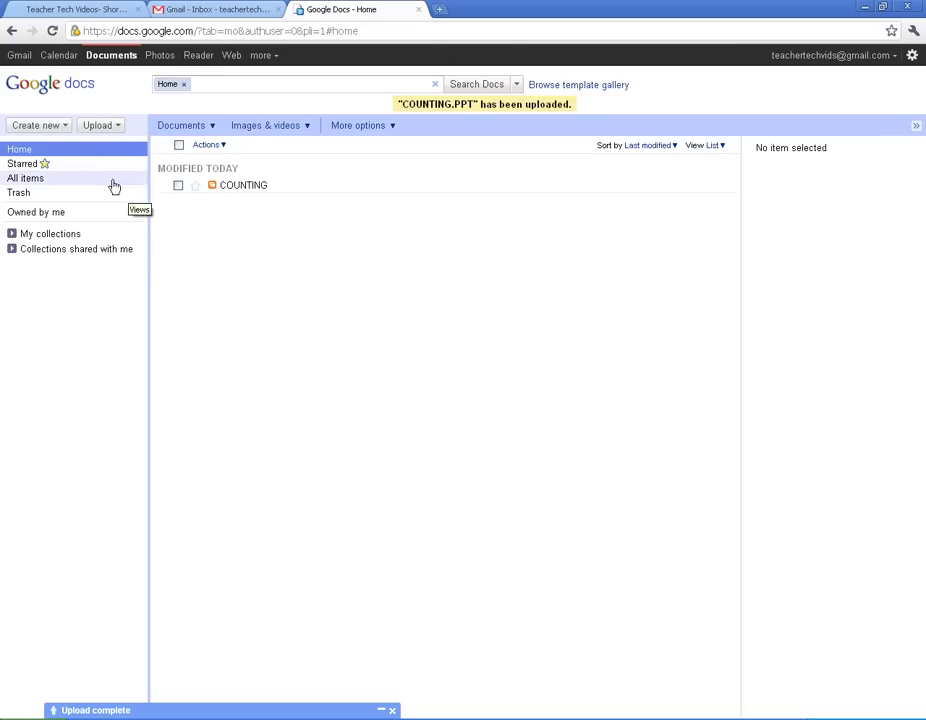
Create a new blank text document
left_click(31, 127)
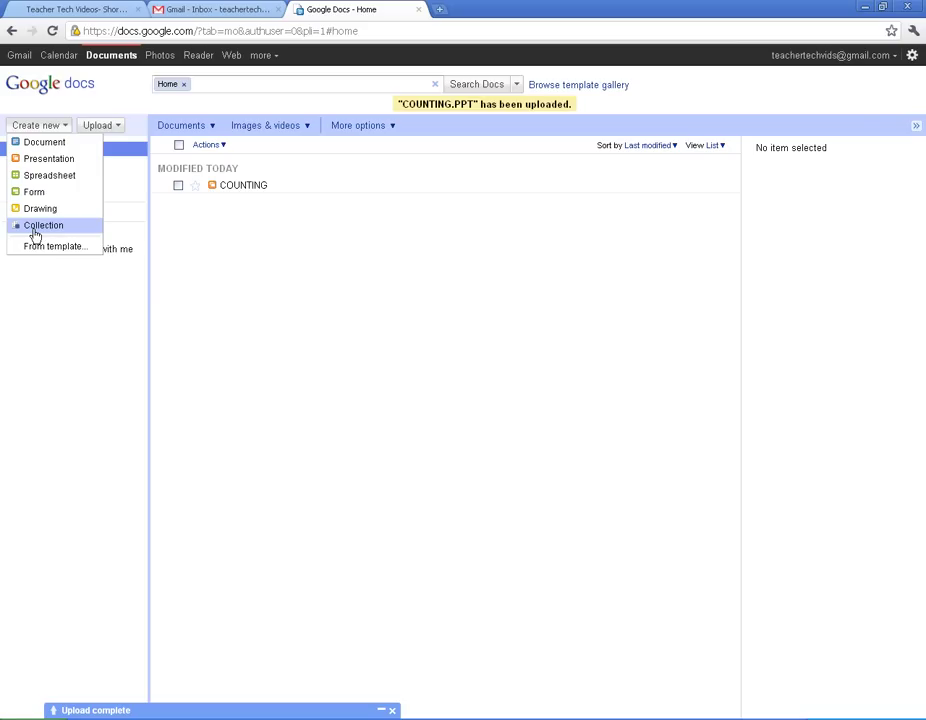
left_click(36, 148)
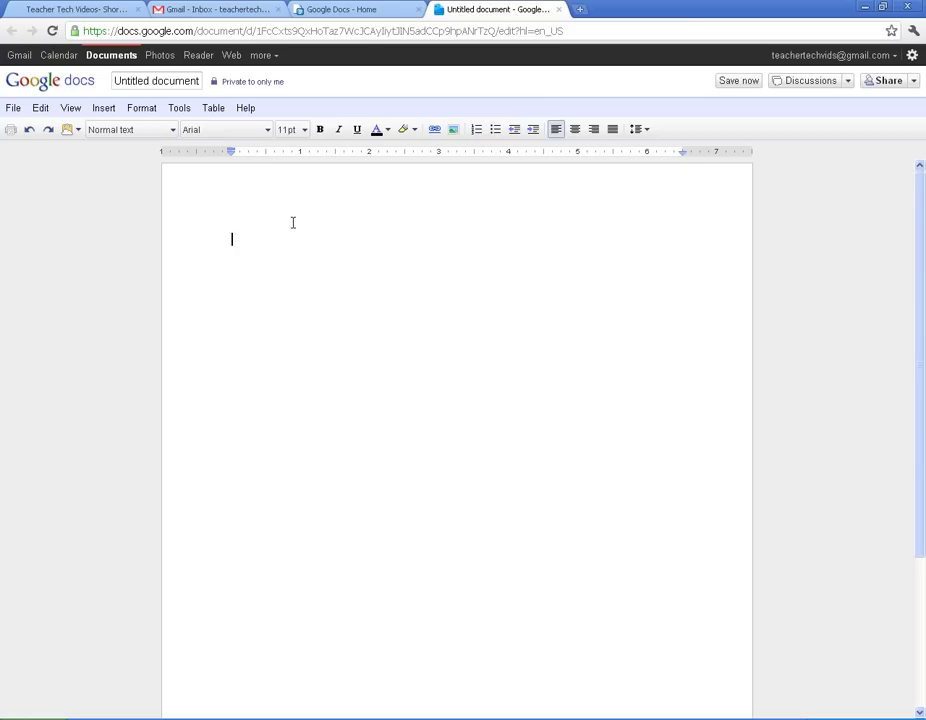
Examine the font, text size, formatting, editing and table insertion options available in the blank document
left_click(265, 133)
left_click(265, 133)
left_click(304, 134)
left_click(304, 134)
left_click(142, 108)
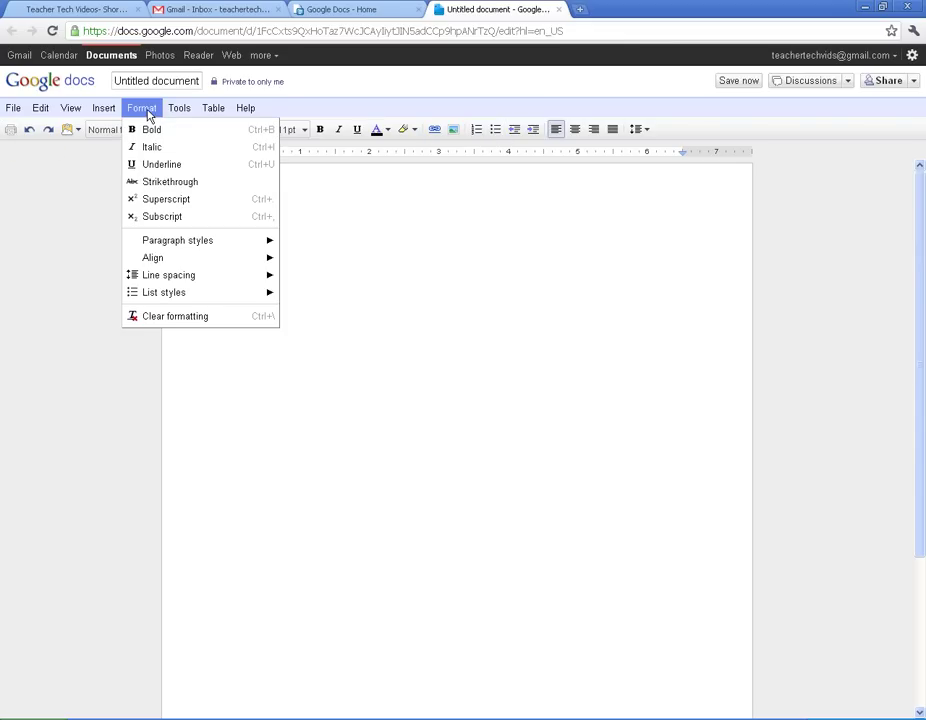
mouse_move(78, 112)
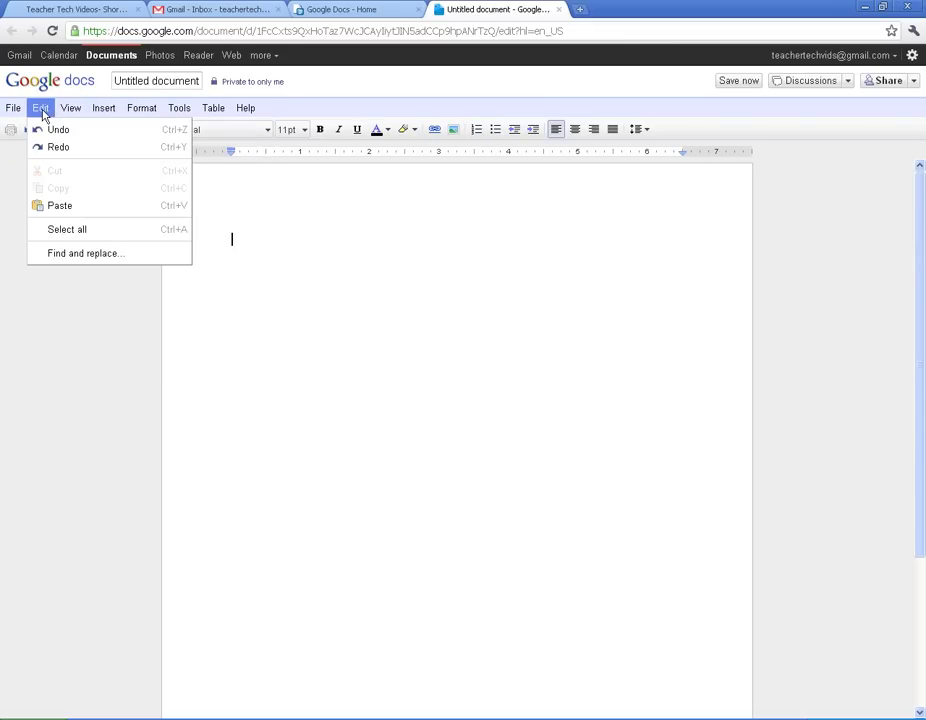
mouse_move(175, 112)
mouse_move(215, 107)
mouse_move(250, 132)
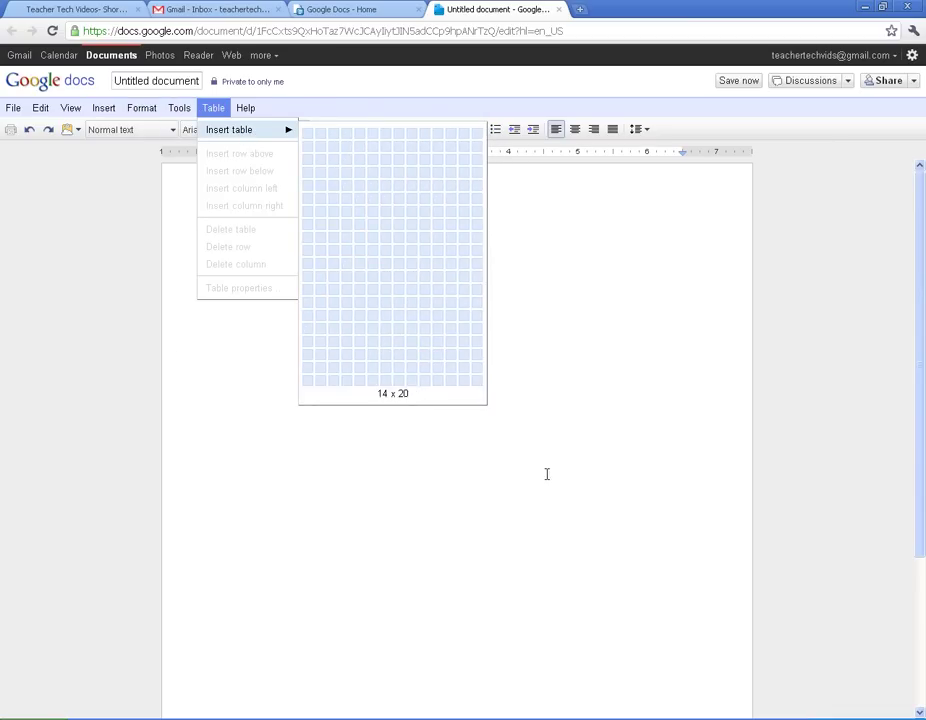
left_click(213, 108)
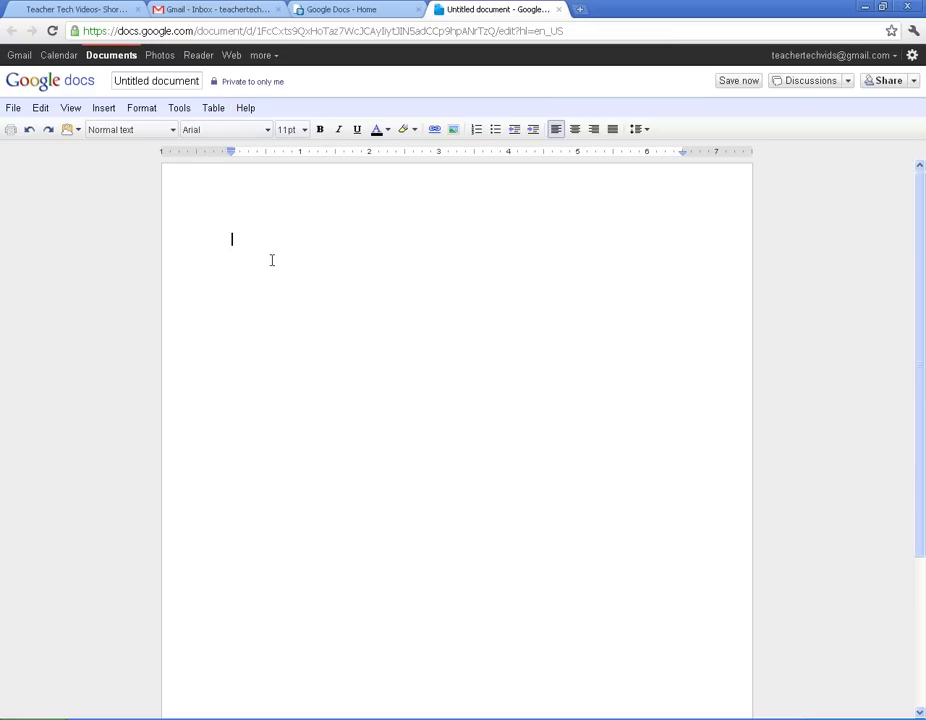
Rename the document "Titles go here" and enter "Word Processing." as its body text
left_click(122, 86)
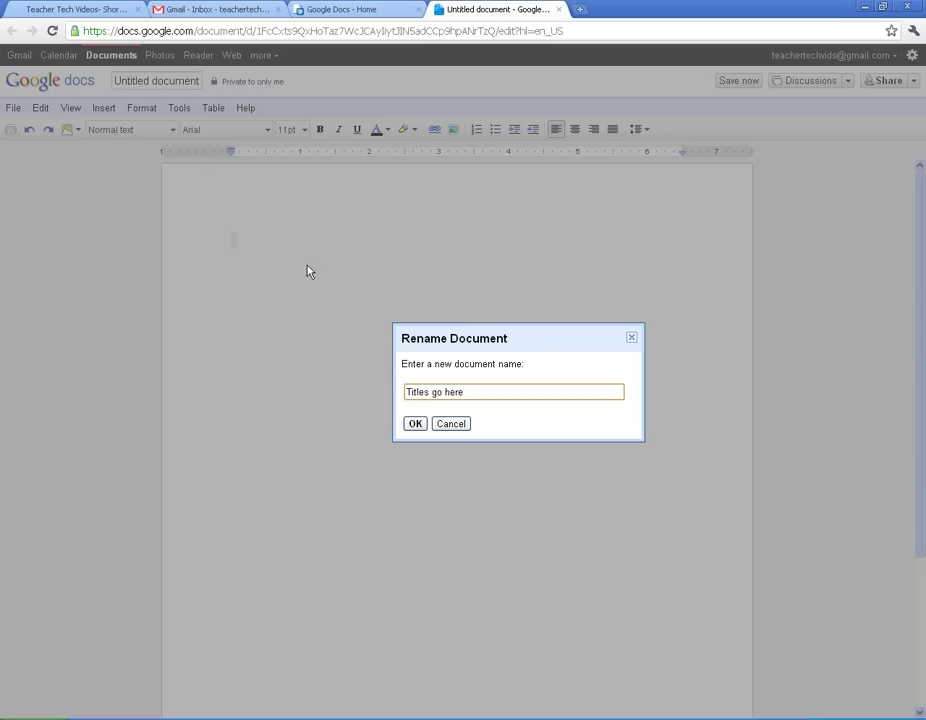
left_click(416, 424)
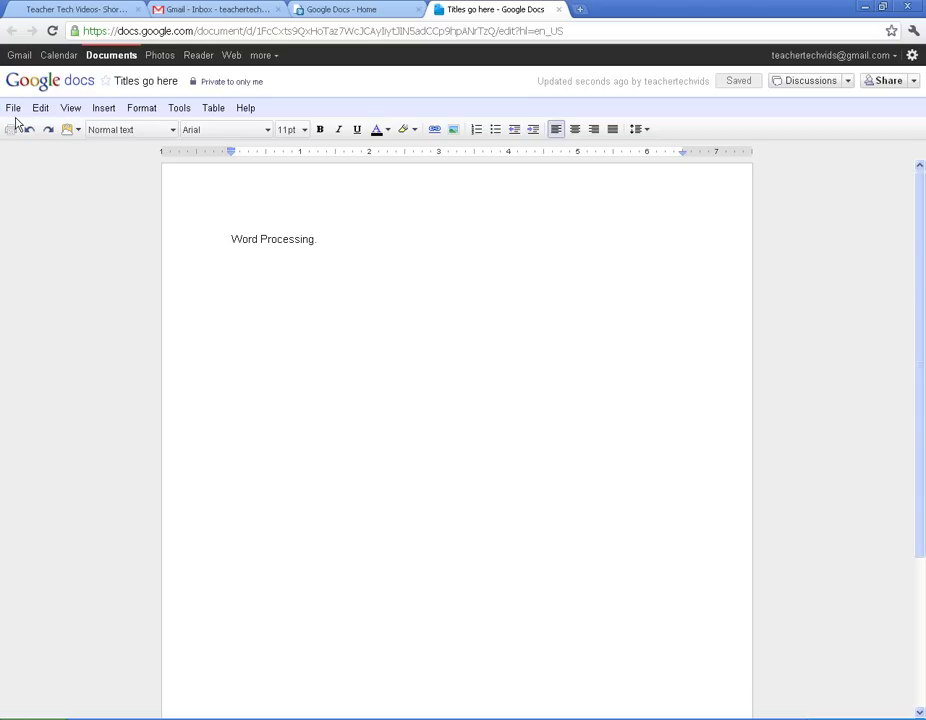
left_click(14, 108)
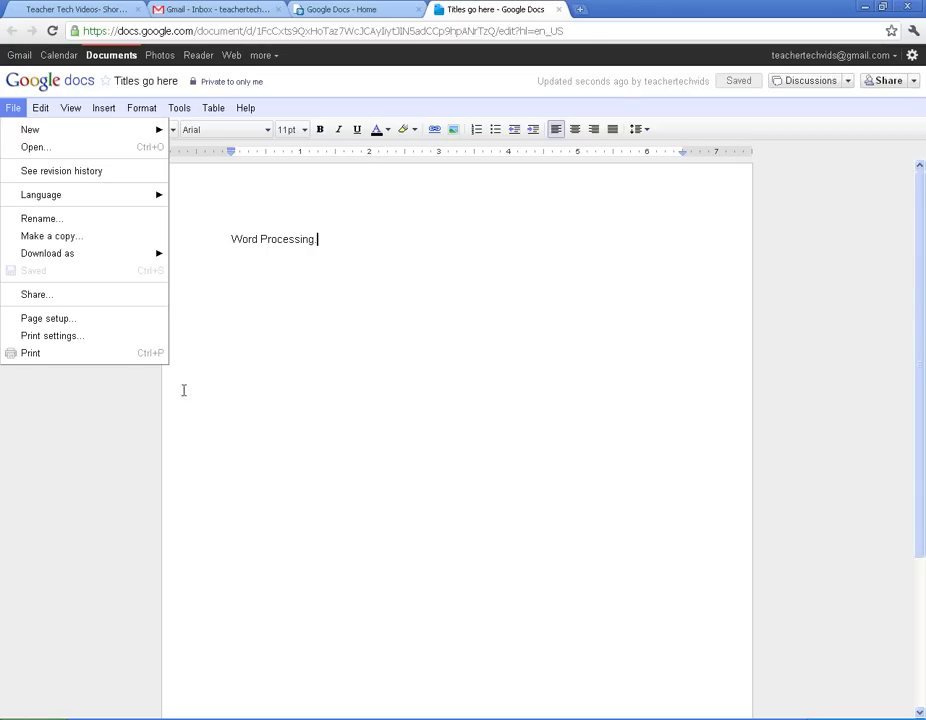
left_click(343, 245)
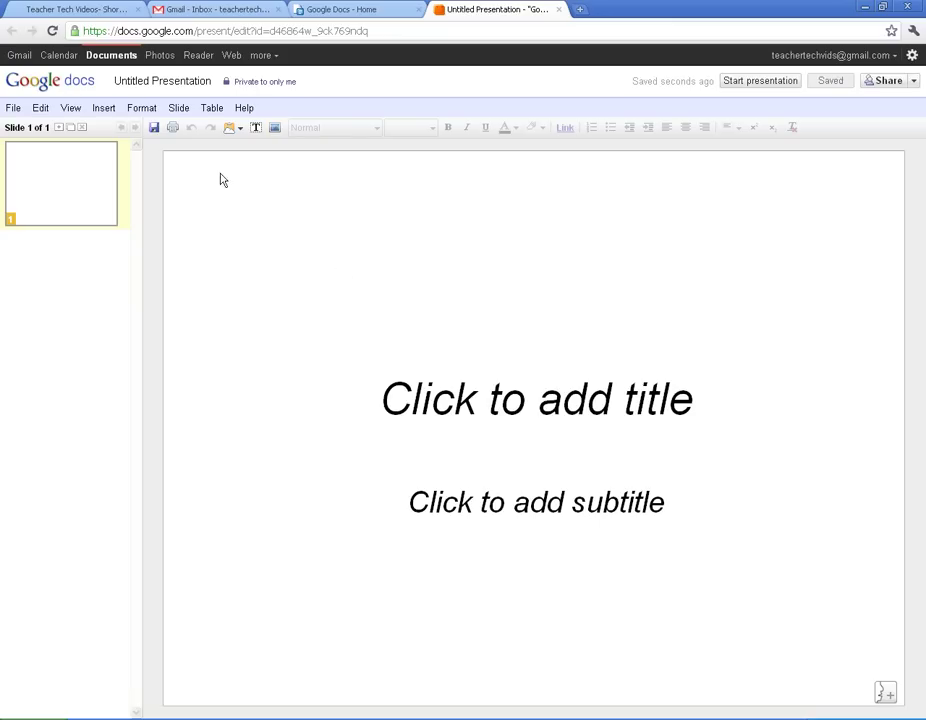
Examine the formatting, slide and insertion options available in the blank presentation, including tables, shapes and imported slides
left_click(144, 110)
mouse_move(183, 112)
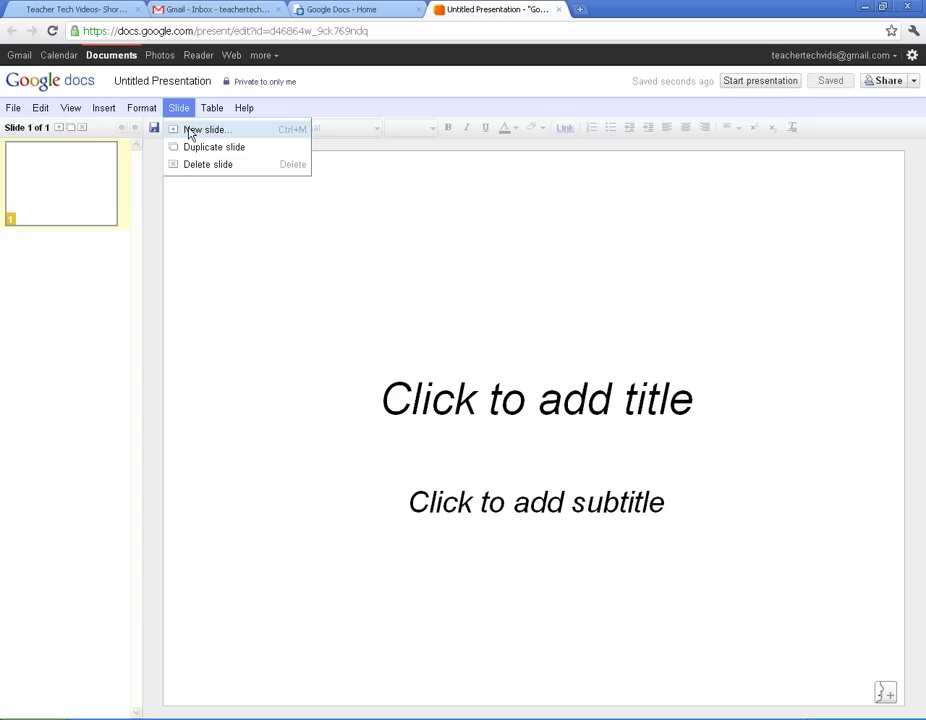
left_click(185, 114)
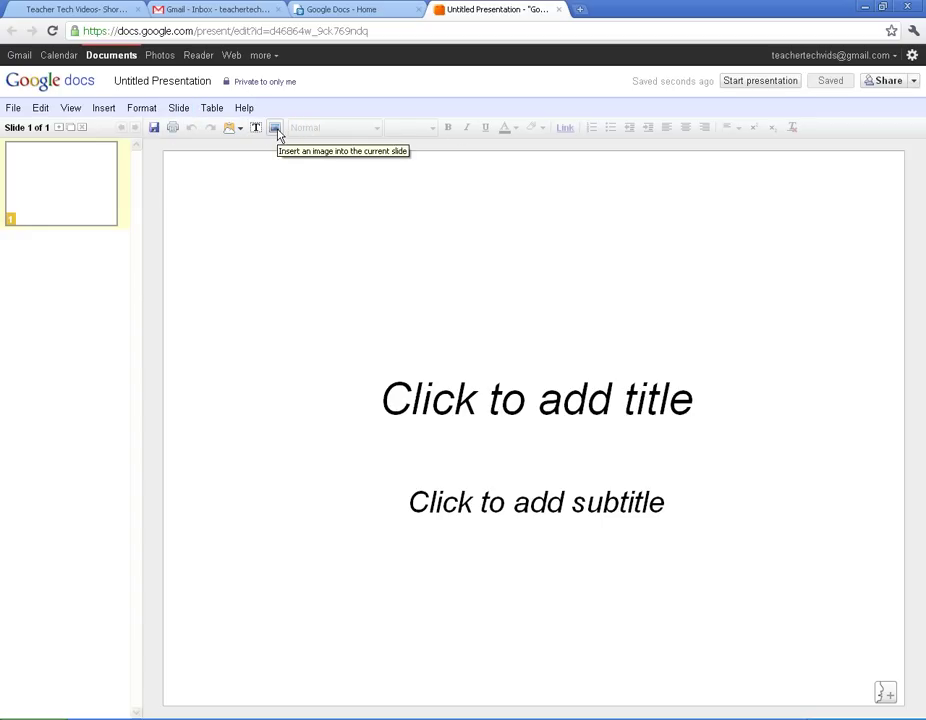
left_click(70, 110)
mouse_move(104, 114)
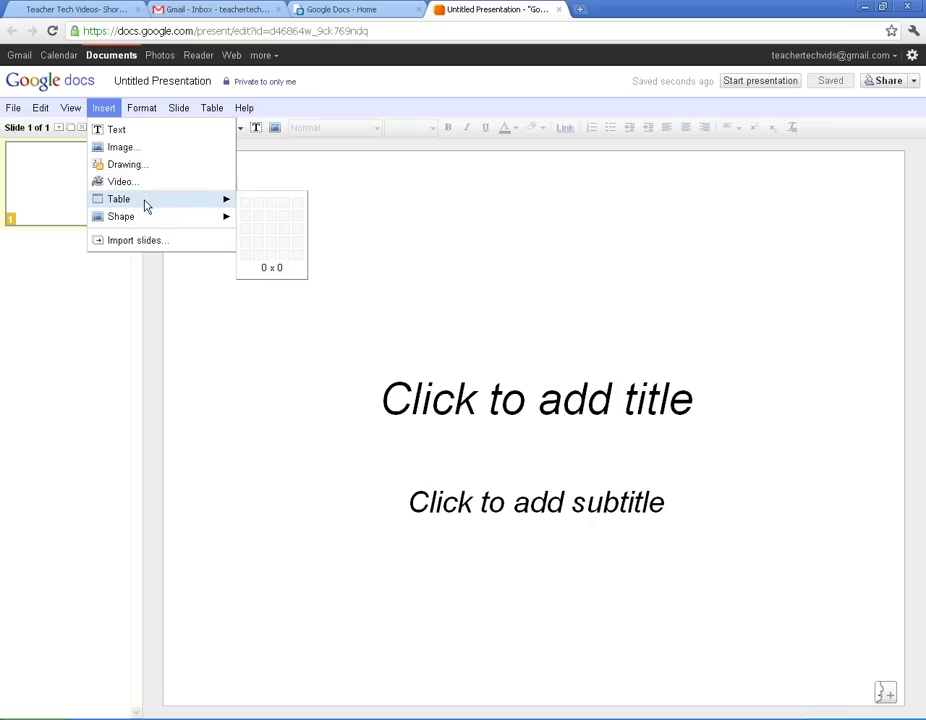
mouse_move(149, 220)
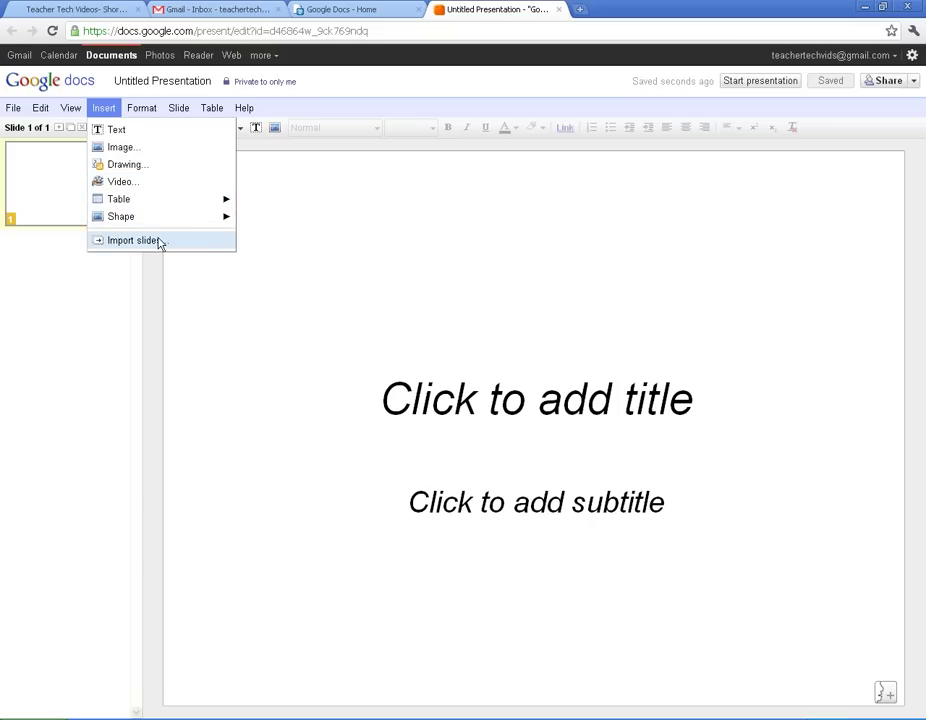
left_click(450, 335)
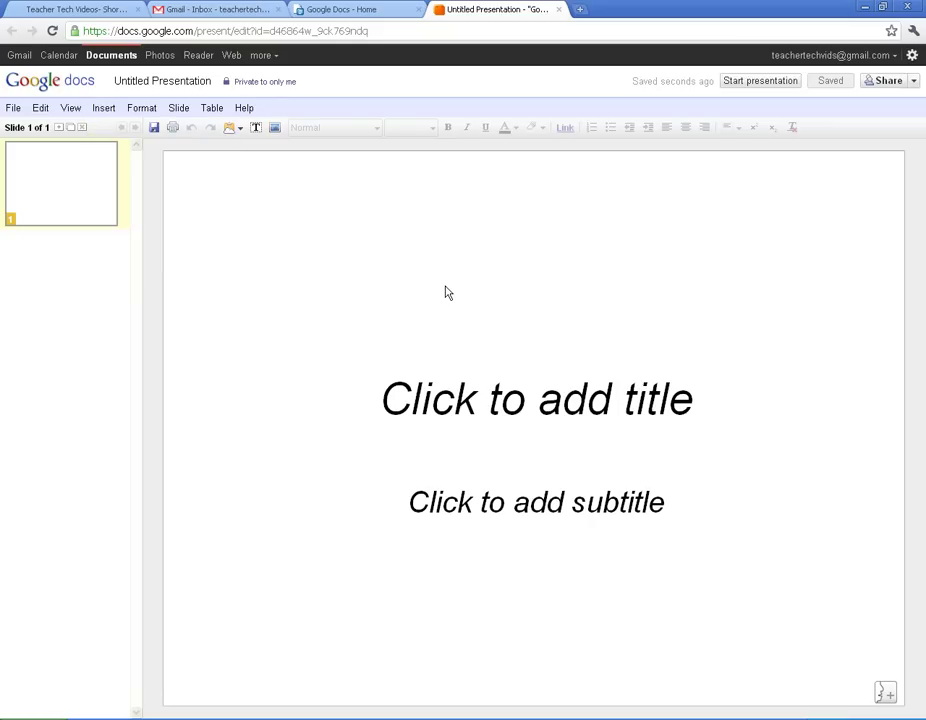
Review the presentation's slide, table, insertion and view commands, including speaker notes and zoom
left_click(143, 110)
mouse_move(57, 113)
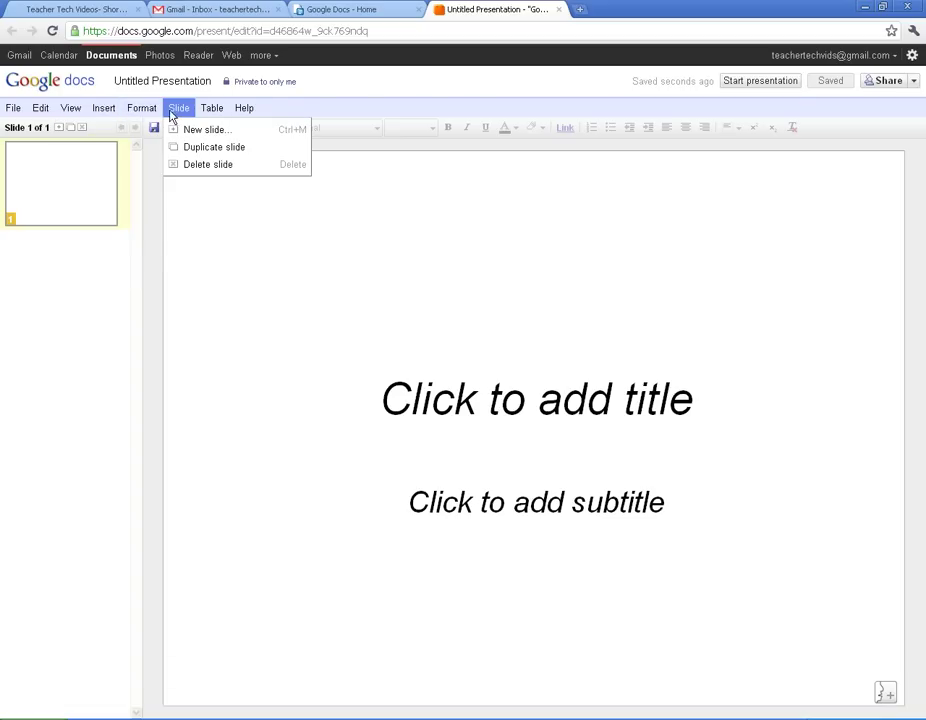
mouse_move(250, 113)
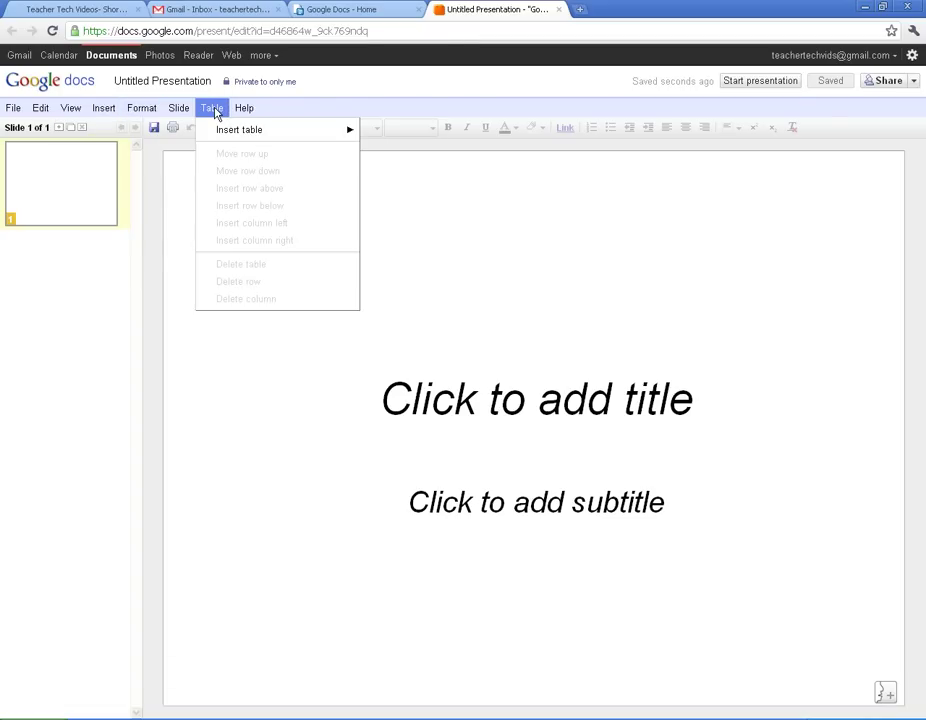
left_click(137, 113)
left_click(110, 110)
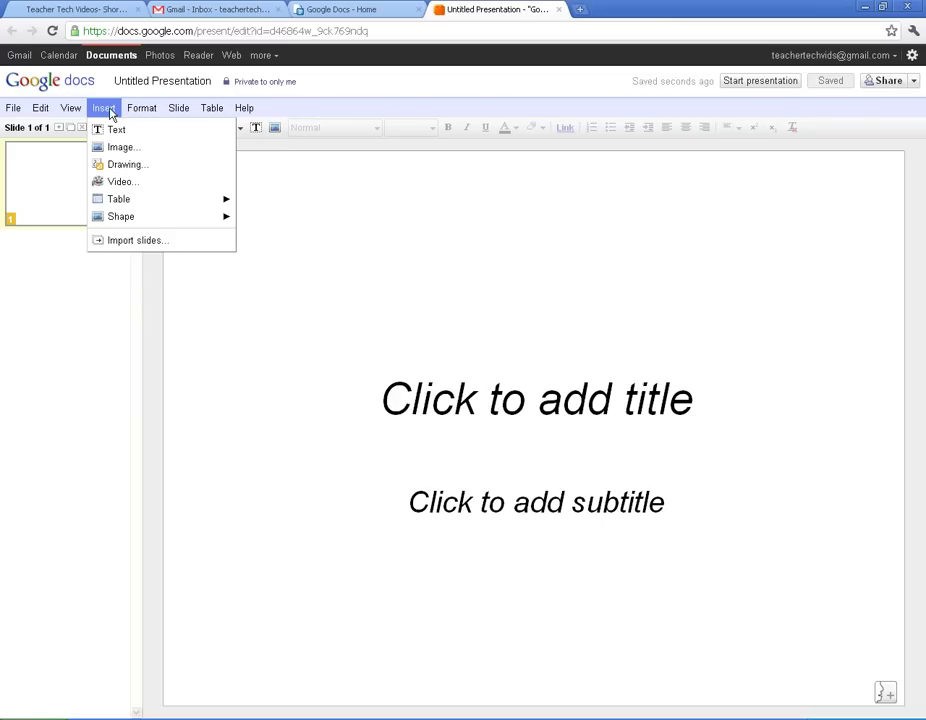
mouse_move(75, 113)
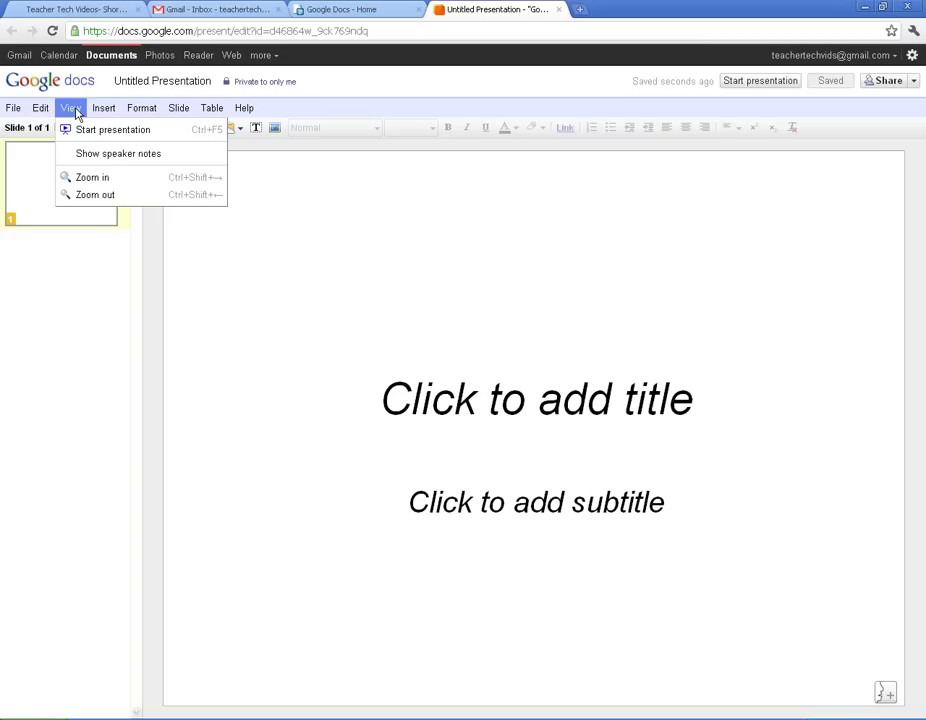
left_click(72, 112)
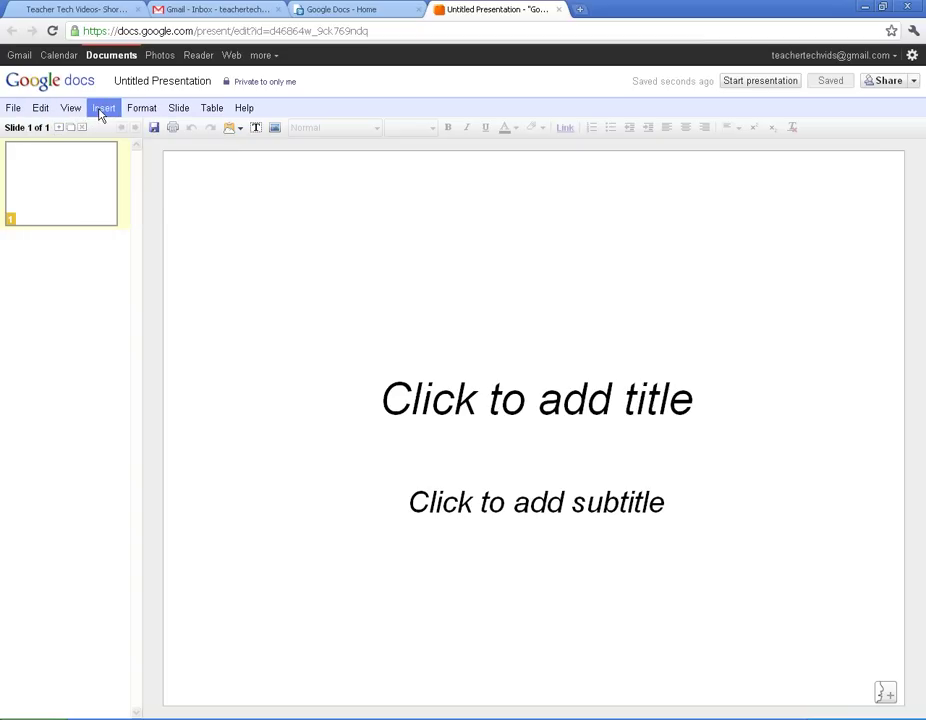
Rename the presentation "Sample Presentation File"
left_click(148, 88)
type("Sa")
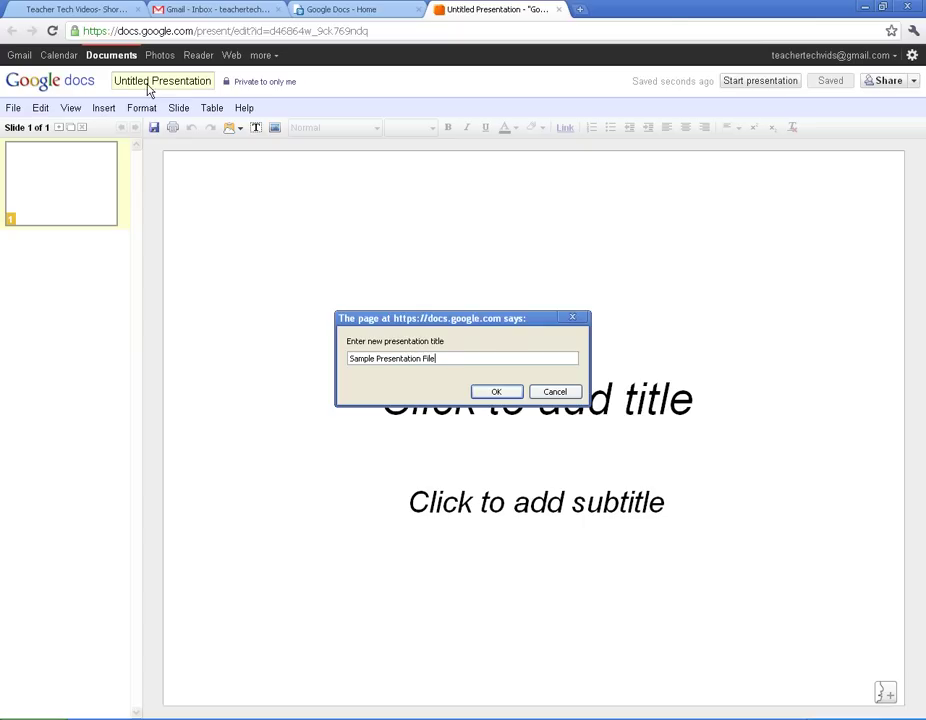
type("mple Presentation File")
left_click(497, 391)
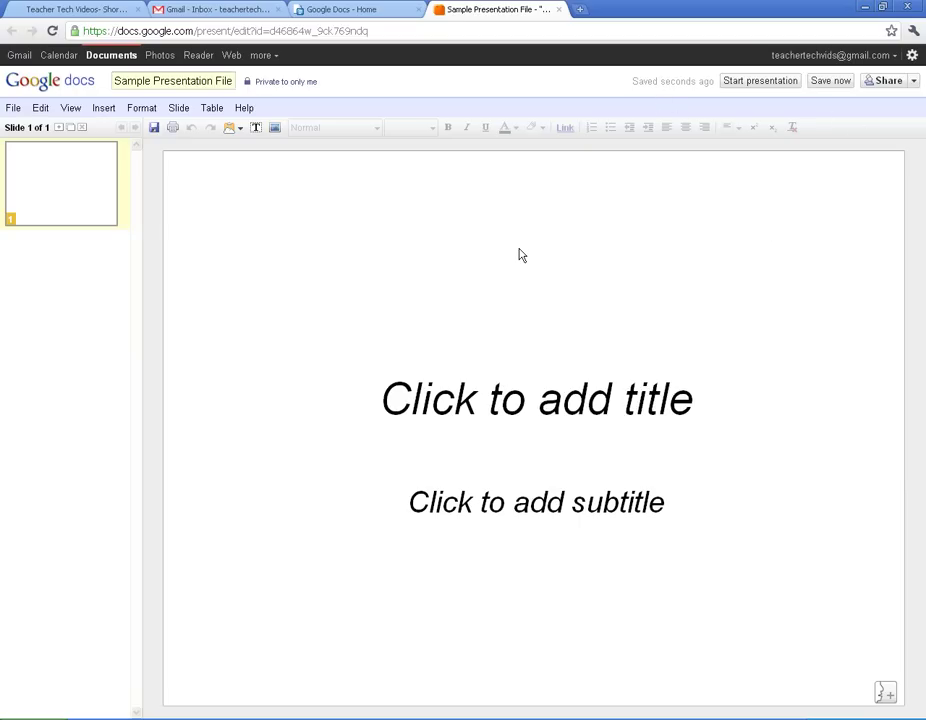
Save the renamed presentation and close it, staying on the page first to keep the unsaved changes
left_click(561, 9)
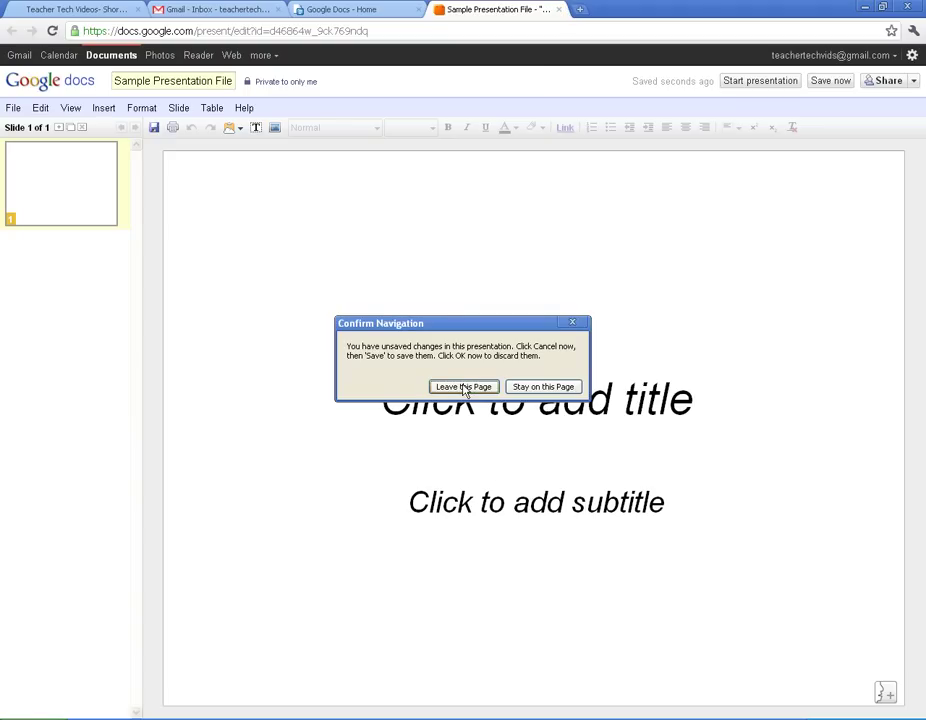
left_click(539, 387)
left_click(834, 84)
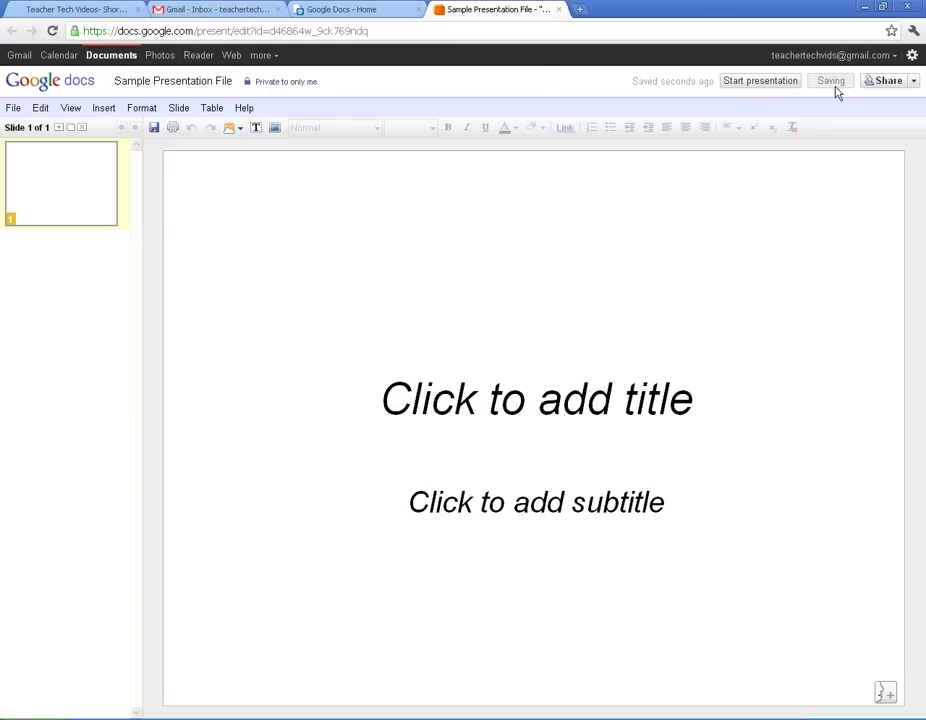
left_click(559, 10)
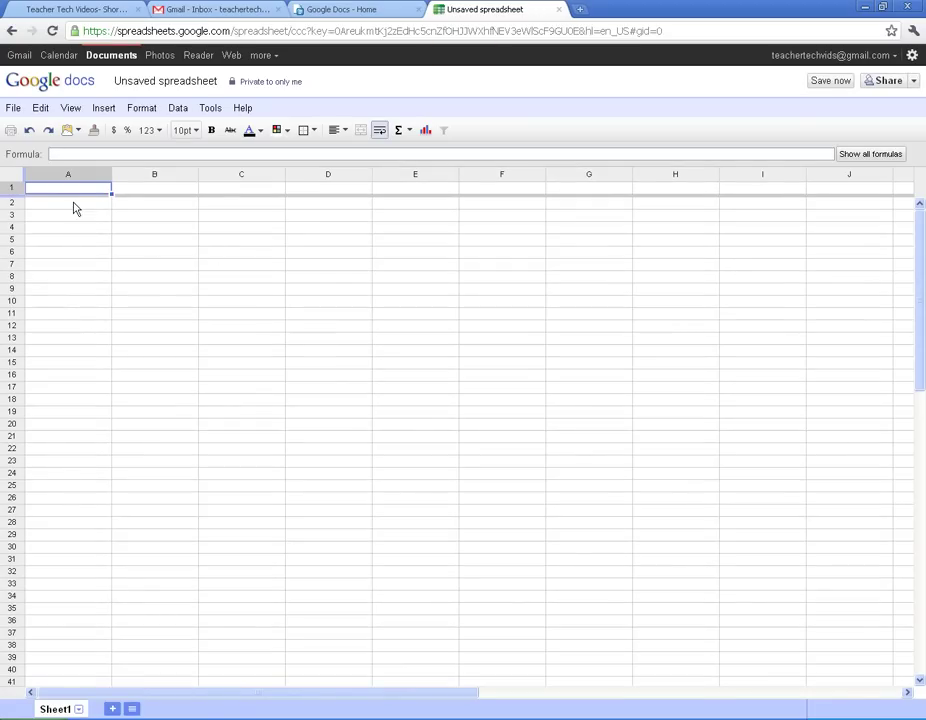
Enter "Headings" in cell A1 of the new spreadsheet
left_click(62, 205)
left_click(64, 190)
type("Headings")
key("Return")
key("Return")
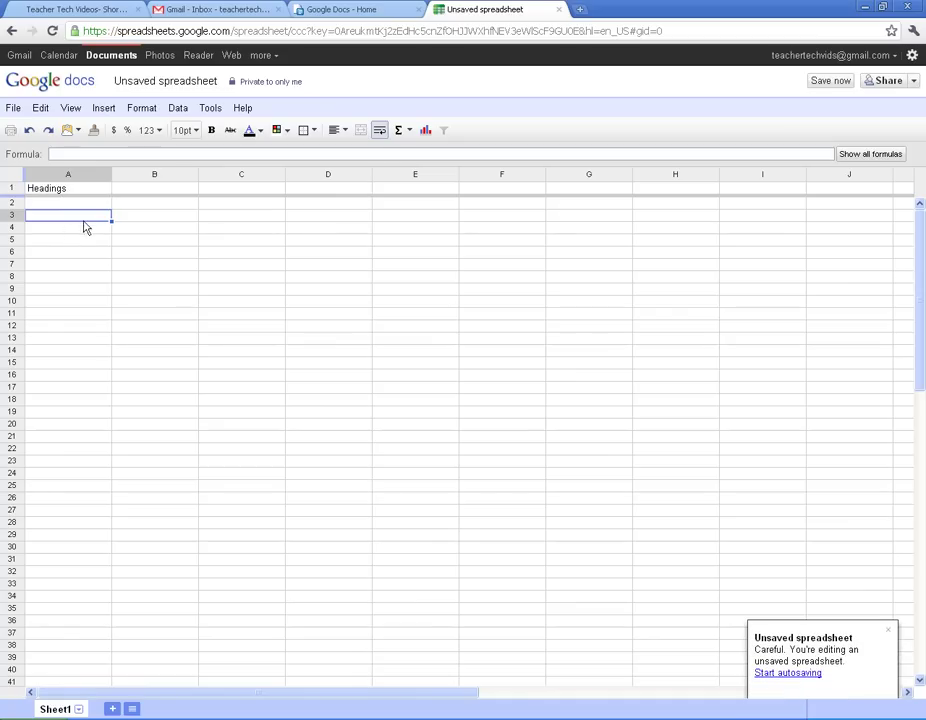
Rename the spreadsheet "Name here"
left_click(146, 84)
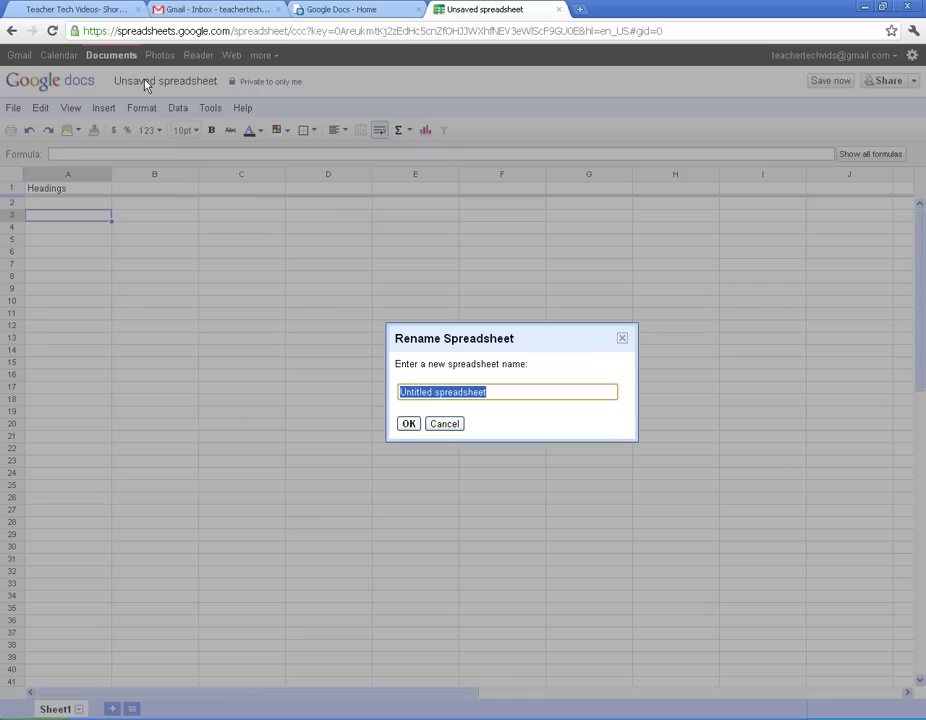
type("Name here")
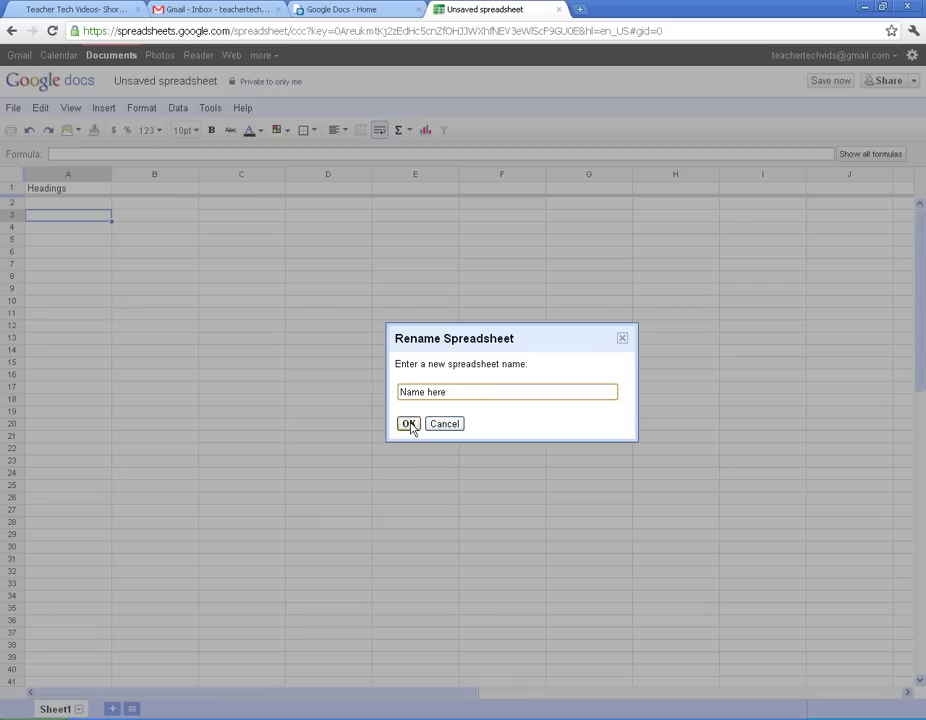
left_click(409, 424)
Examine the spreadsheet's formatting and insertion options, such as rows, columns, functions and charts, and close the spreadsheet
left_click(211, 108)
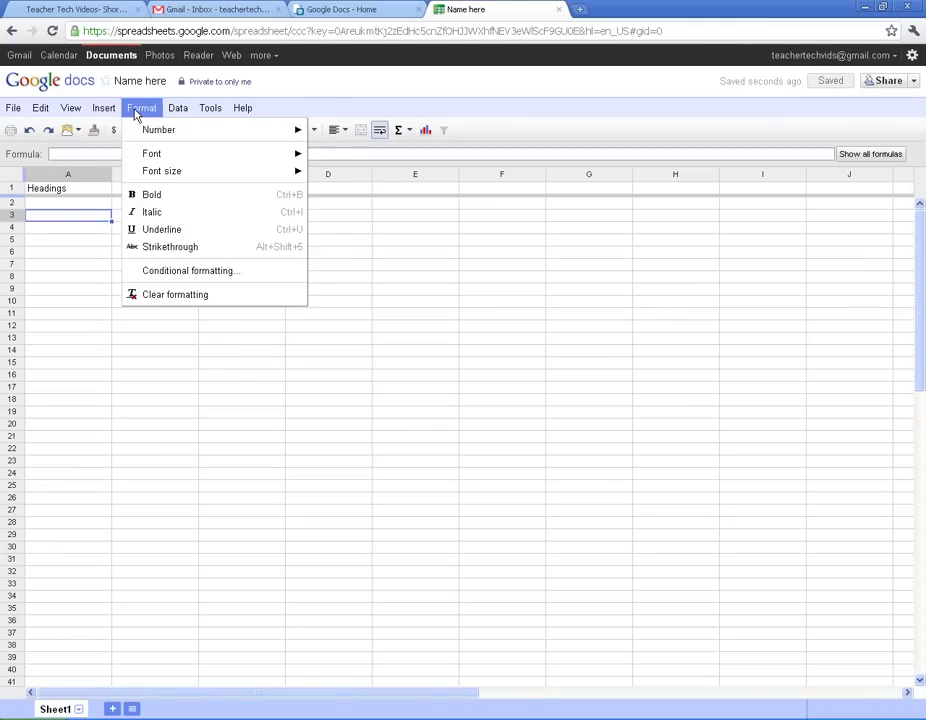
mouse_move(126, 113)
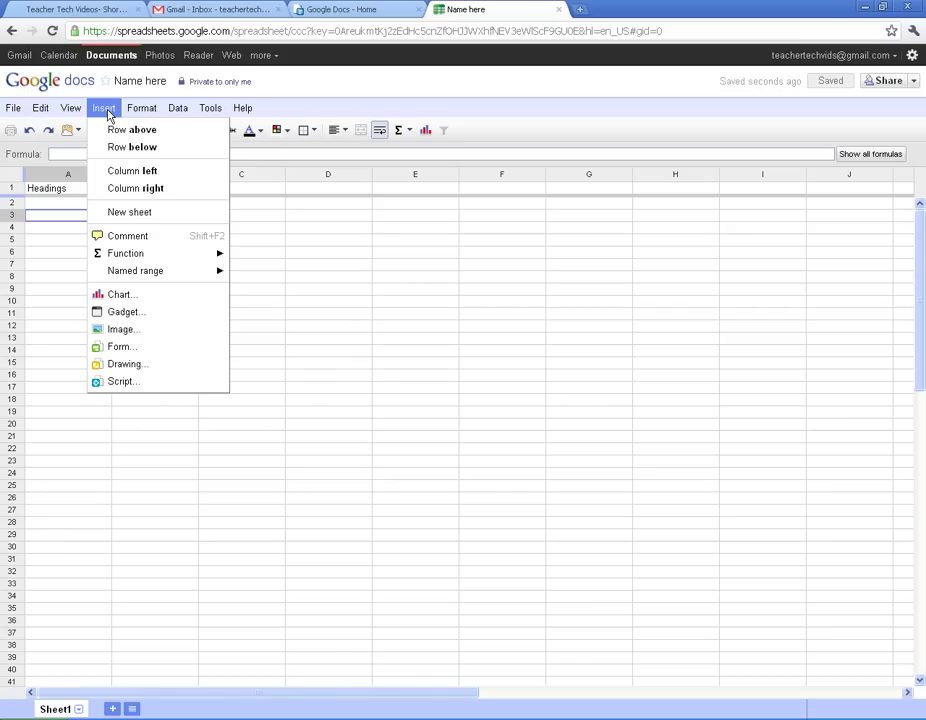
left_click(70, 262)
left_click(50, 205)
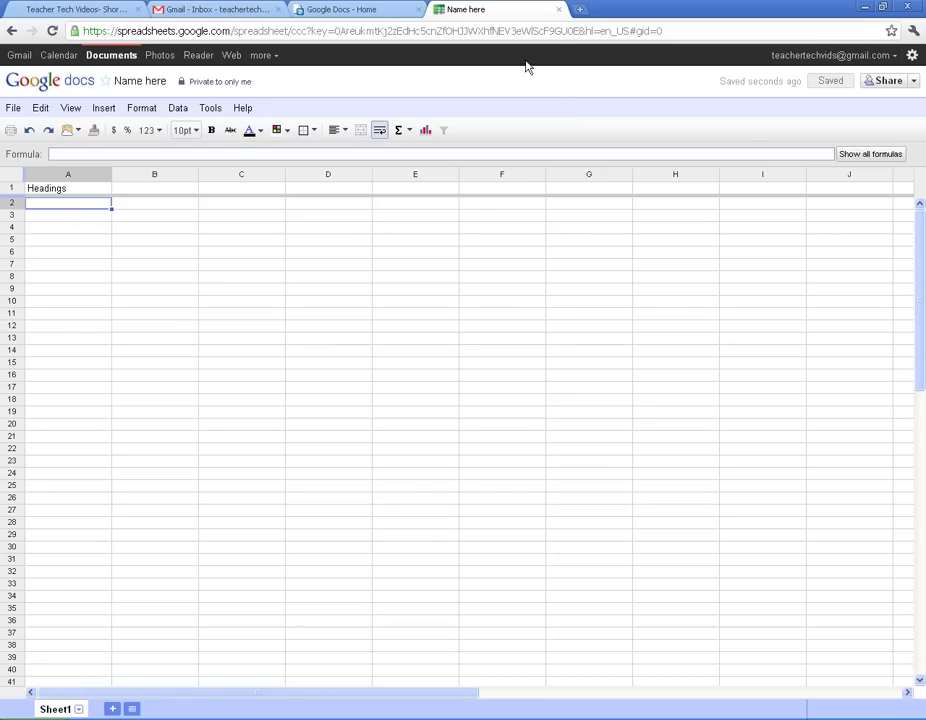
left_click(558, 10)
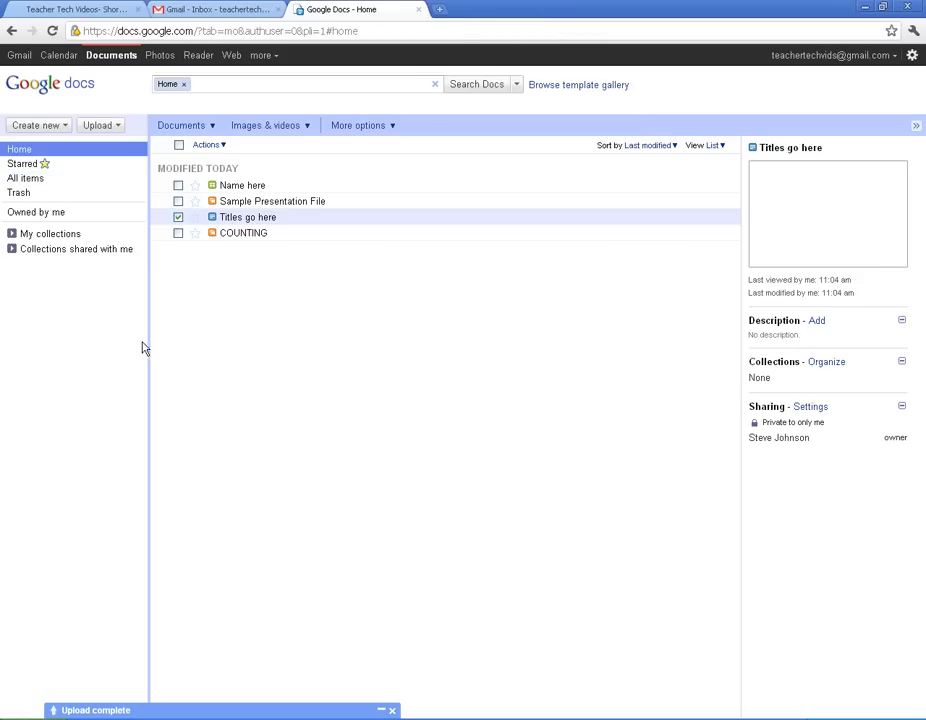
Create a new drawing and browse to the Winter 10 folder under Pictures and Video on Main Files (E:) for an image to upload
left_click(37, 125)
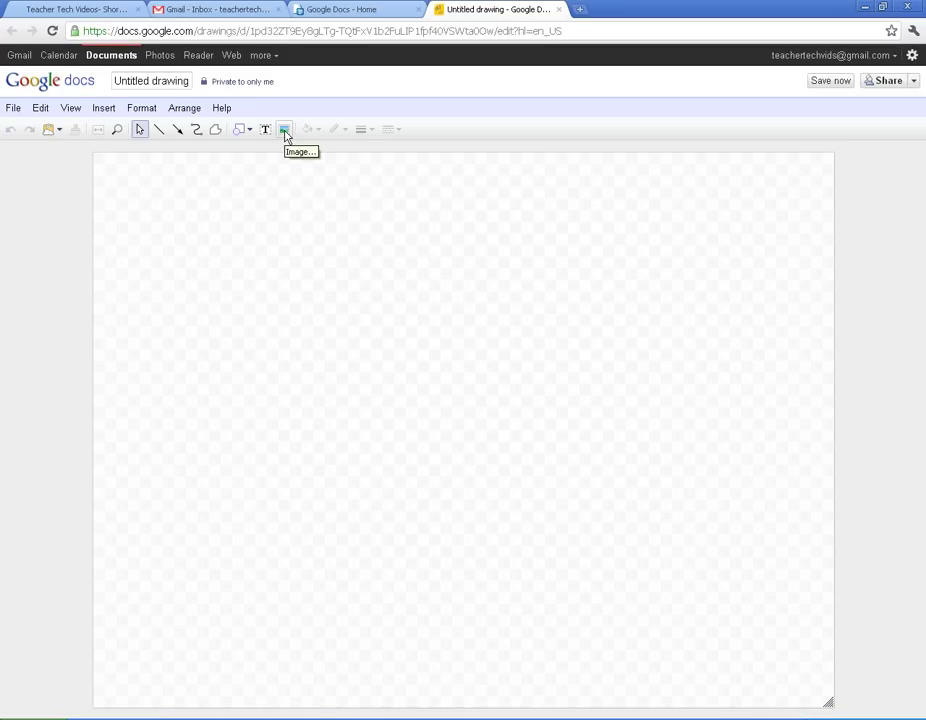
left_click(284, 134)
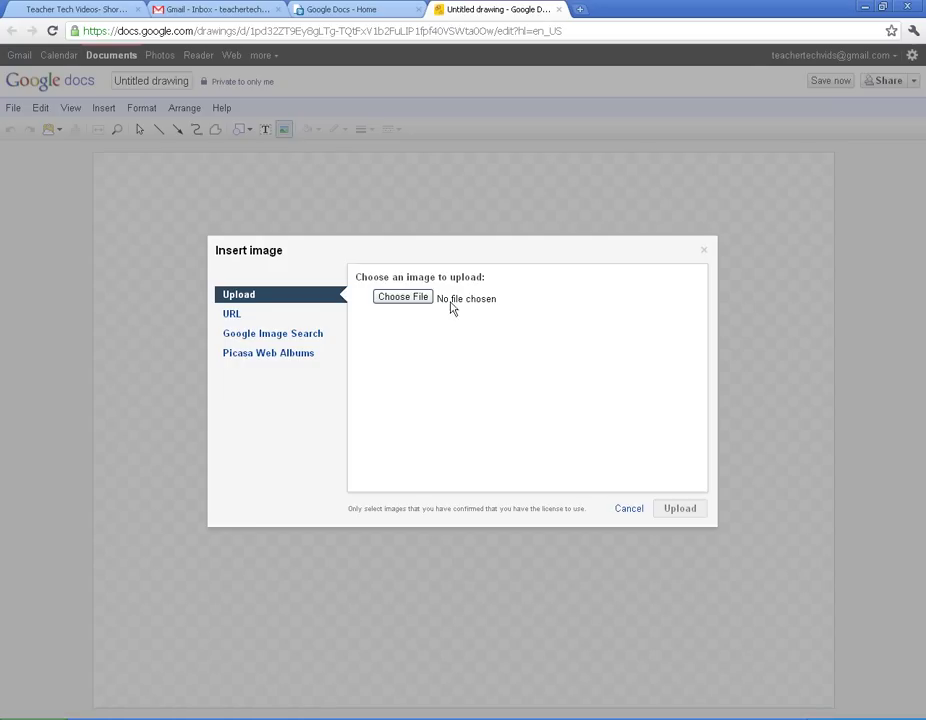
left_click(408, 298)
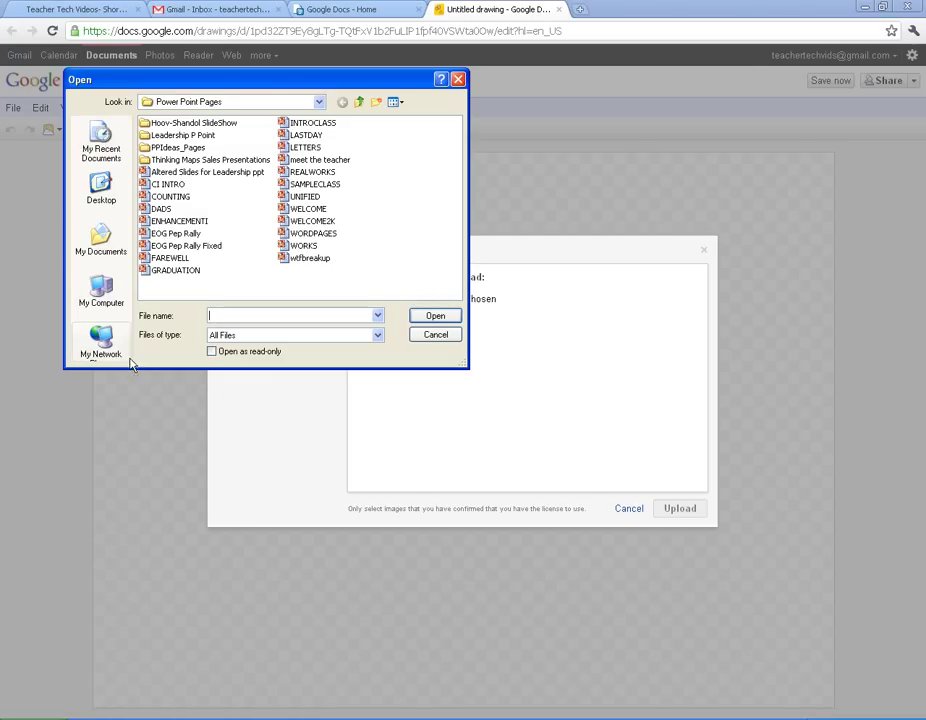
left_click(101, 292)
double_click(176, 159)
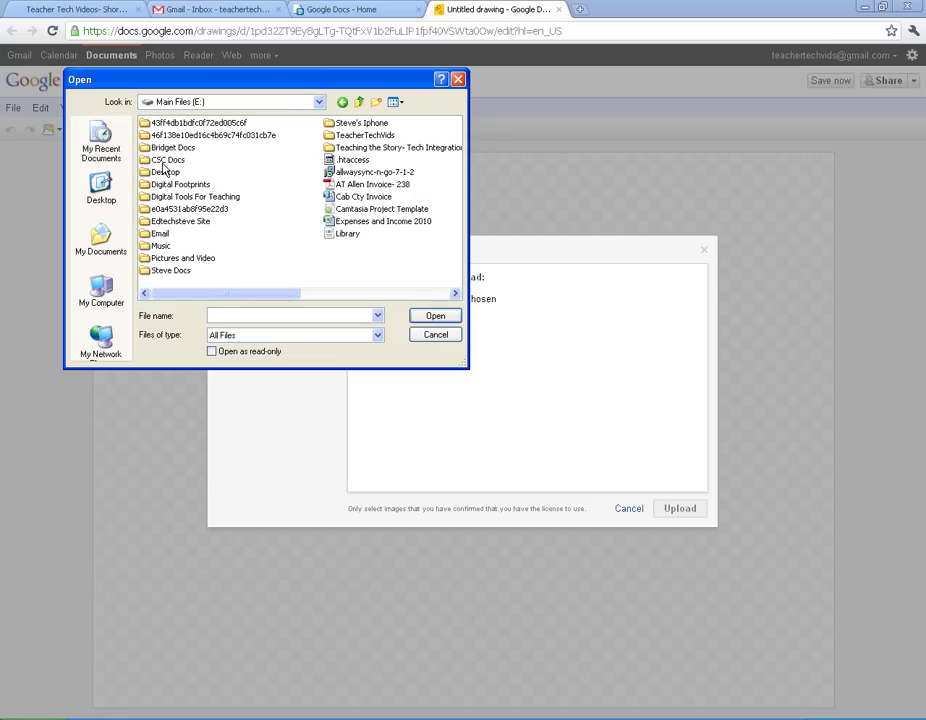
double_click(188, 258)
double_click(279, 233)
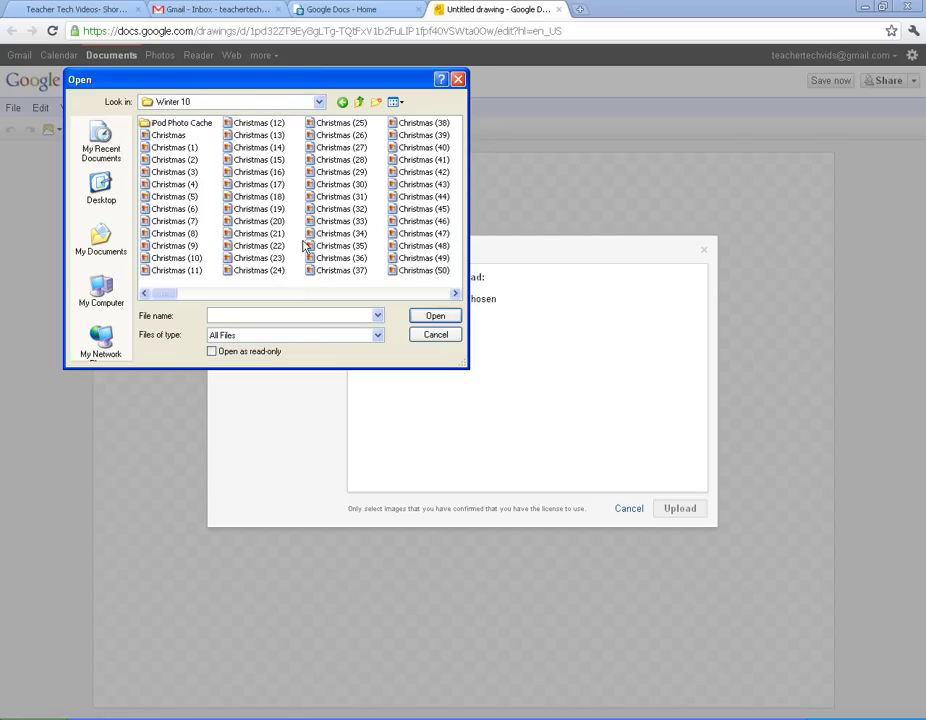
Show the folder's pictures as thumbnails and insert the photo of two girls in front of a Christmas tree into the drawing
right_click(302, 247)
mouse_move(364, 270)
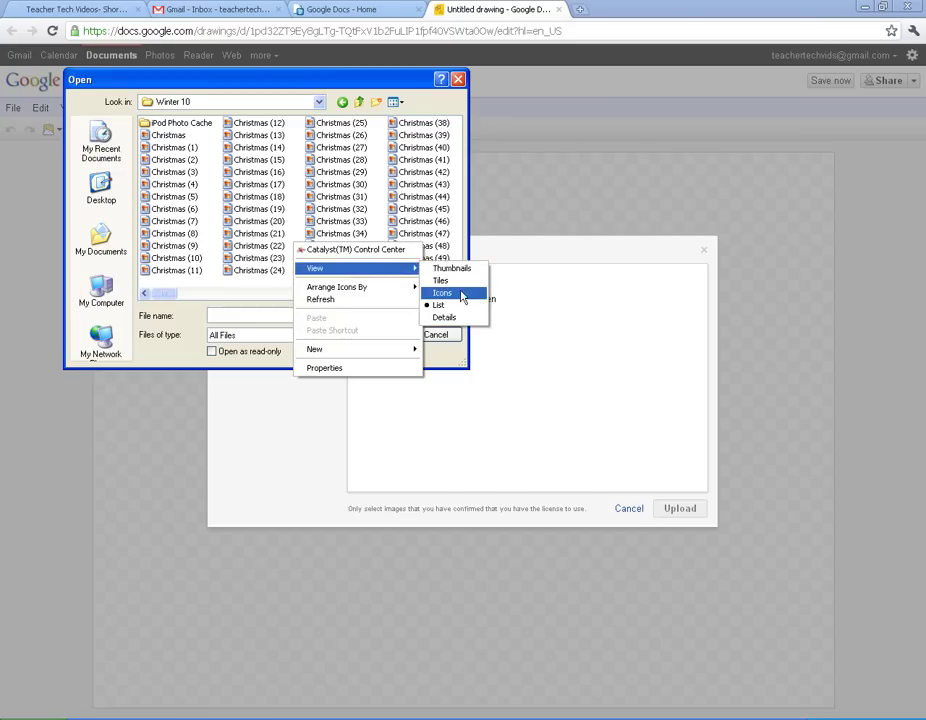
left_click(456, 270)
left_click(365, 255)
left_click(435, 316)
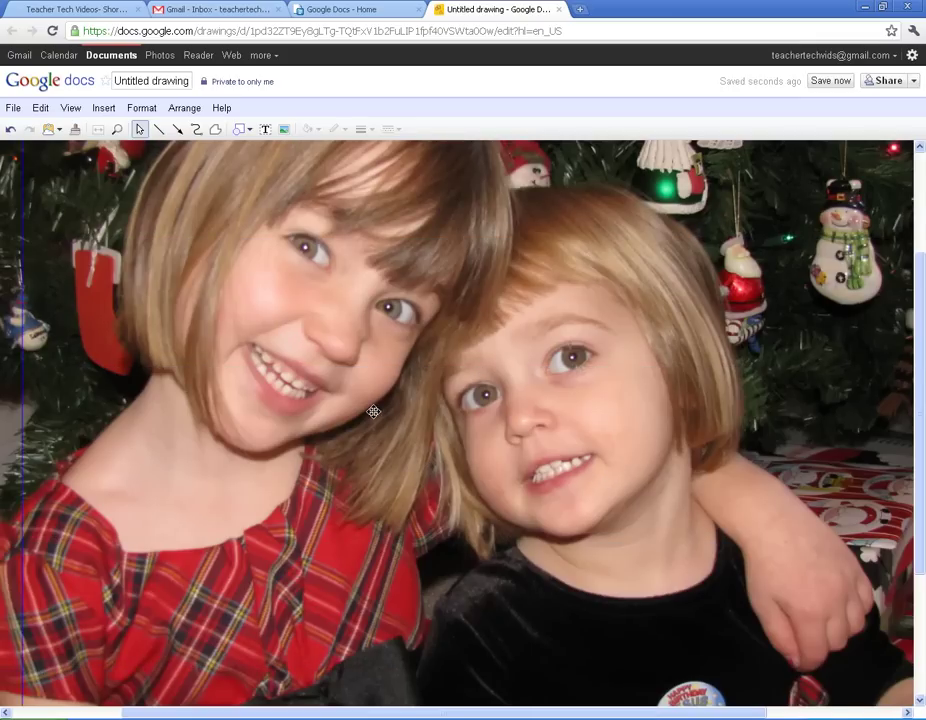
Shrink the inserted photo to about half the canvas width and position it near the middle of the canvas
mouse_move(498, 486)
left_mouse_down()
mouse_move(494, 500)
mouse_move(142, 356)
mouse_move(324, 278)
mouse_move(421, 332)
left_mouse_up()
left_click_drag(306, 252, 135, 249)
left_click_drag(261, 281, 790, 651)
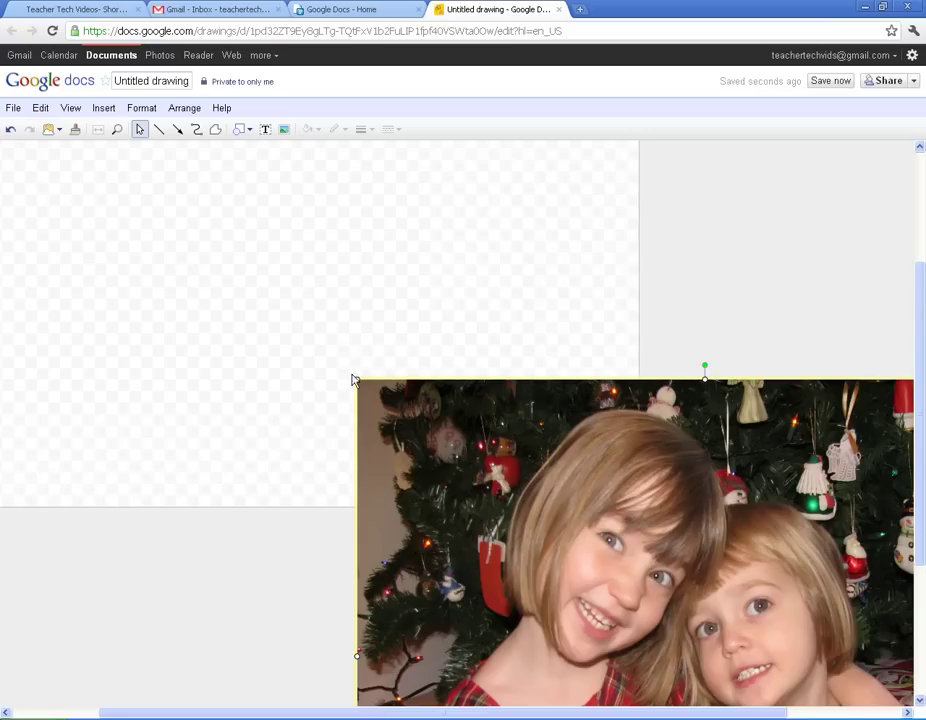
left_click_drag(669, 602, 388, 441)
left_click_drag(521, 537, 450, 312)
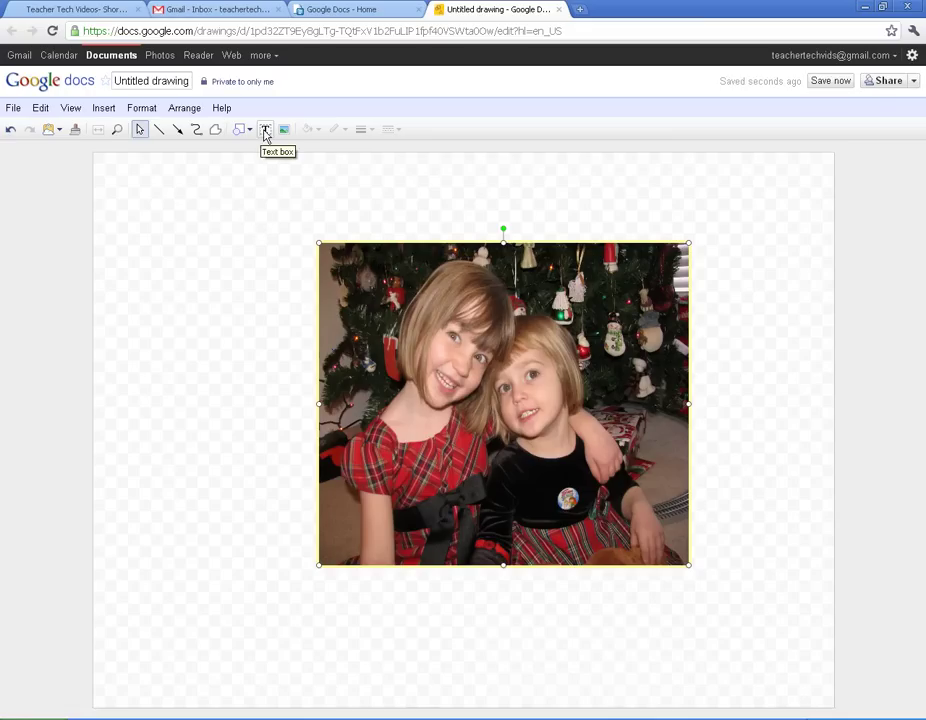
Draw three arrows starting beside the photo's left side and pointing to the tree and the older girl's hair and face
left_click(178, 129)
left_click_drag(275, 192, 397, 288)
mouse_move(167, 298)
left_mouse_down()
mouse_move(222, 323)
mouse_move(413, 341)
left_mouse_up()
left_click_drag(210, 424, 462, 387)
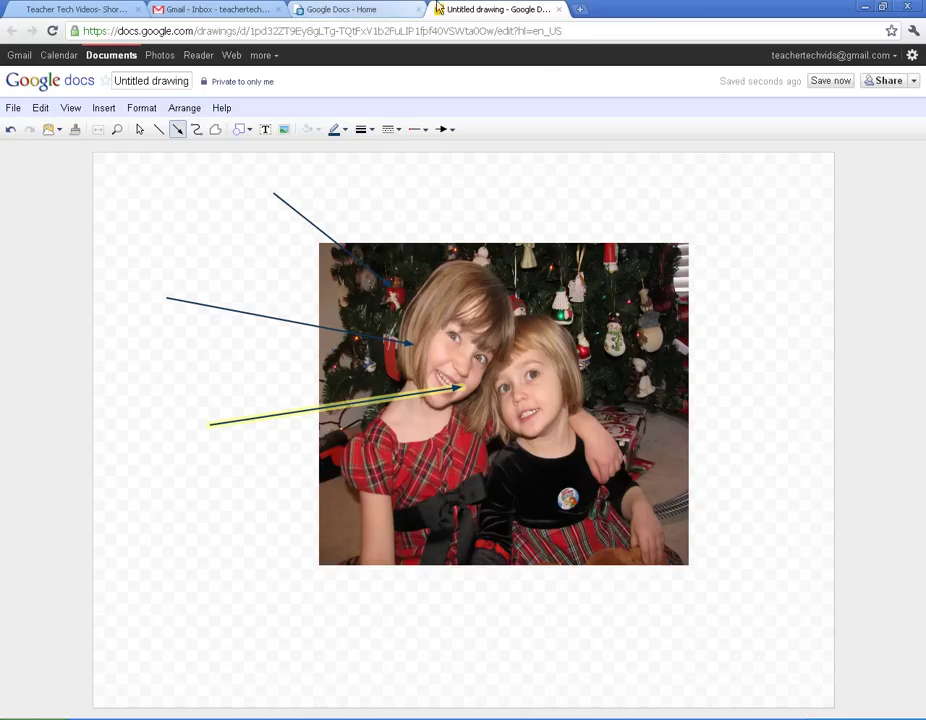
Close the drawing and deselect the "Titles go here" document in the file list
left_click(559, 9)
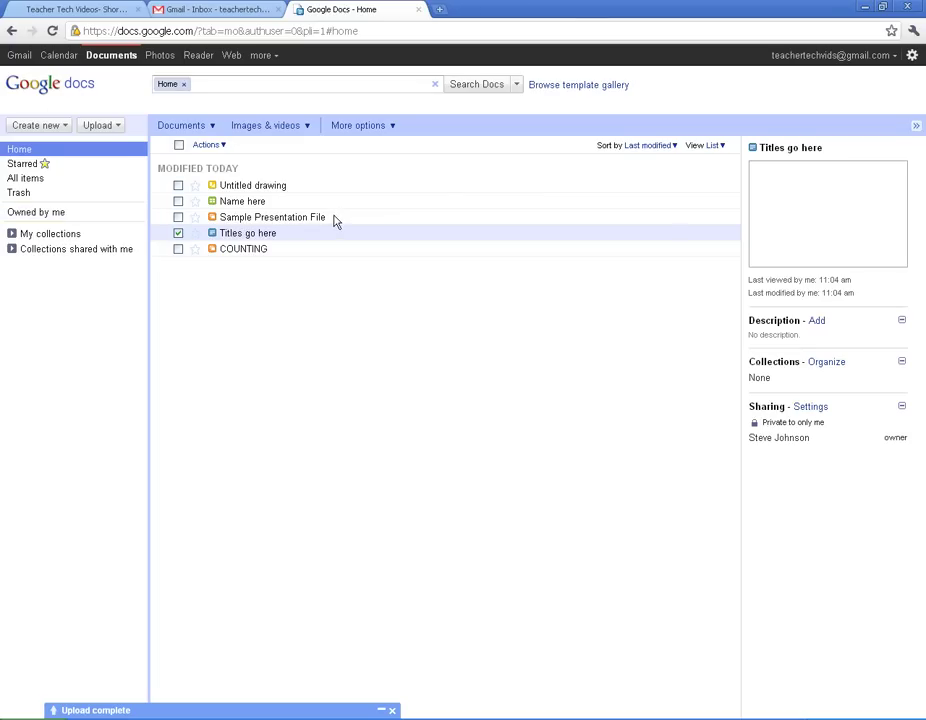
left_click(178, 233)
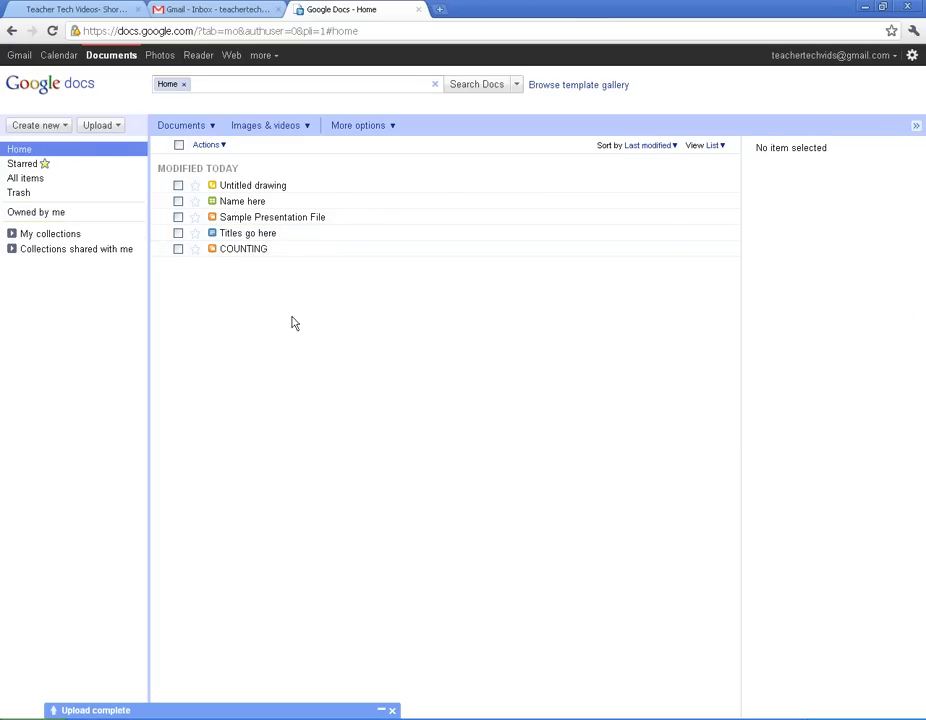
Review the upload options and the item types available for creation, and briefly revisit the Gmail inbox before returning to the documents list
left_click(97, 127)
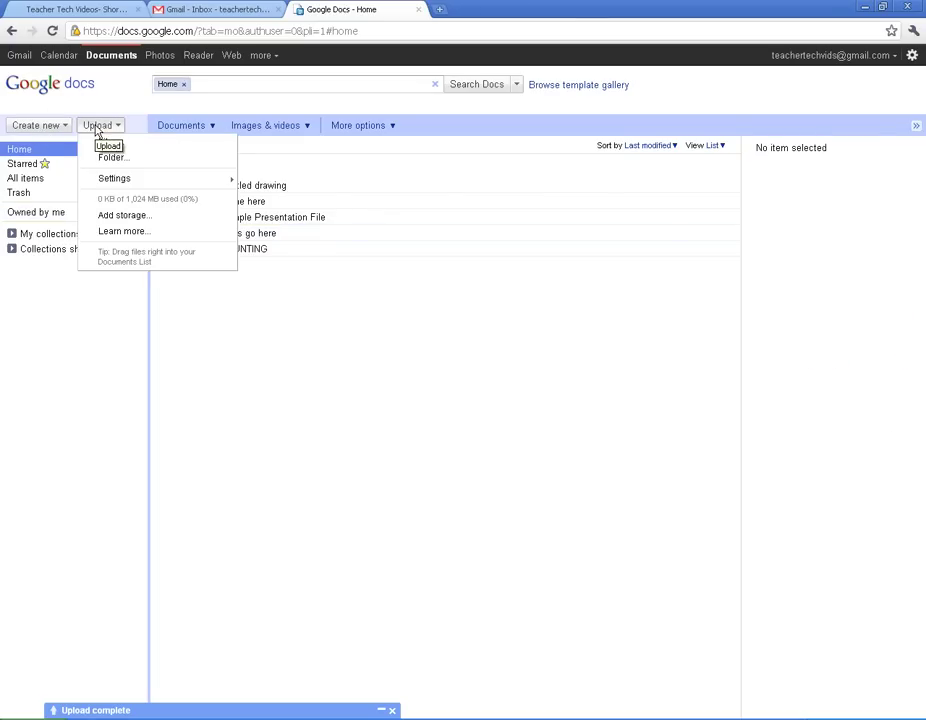
left_click(100, 127)
left_click(63, 127)
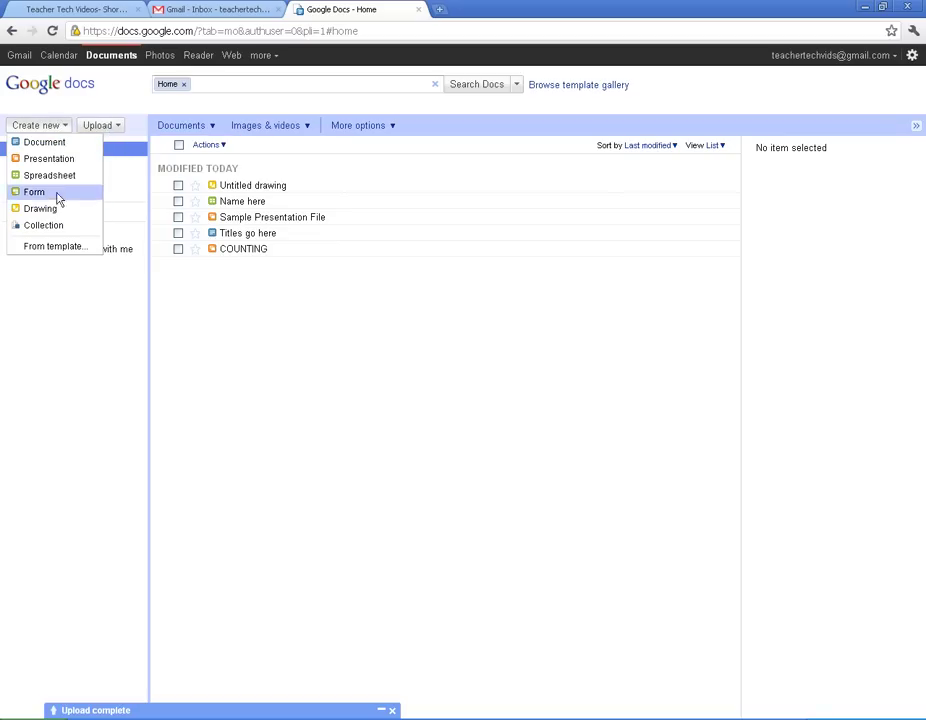
left_click(55, 129)
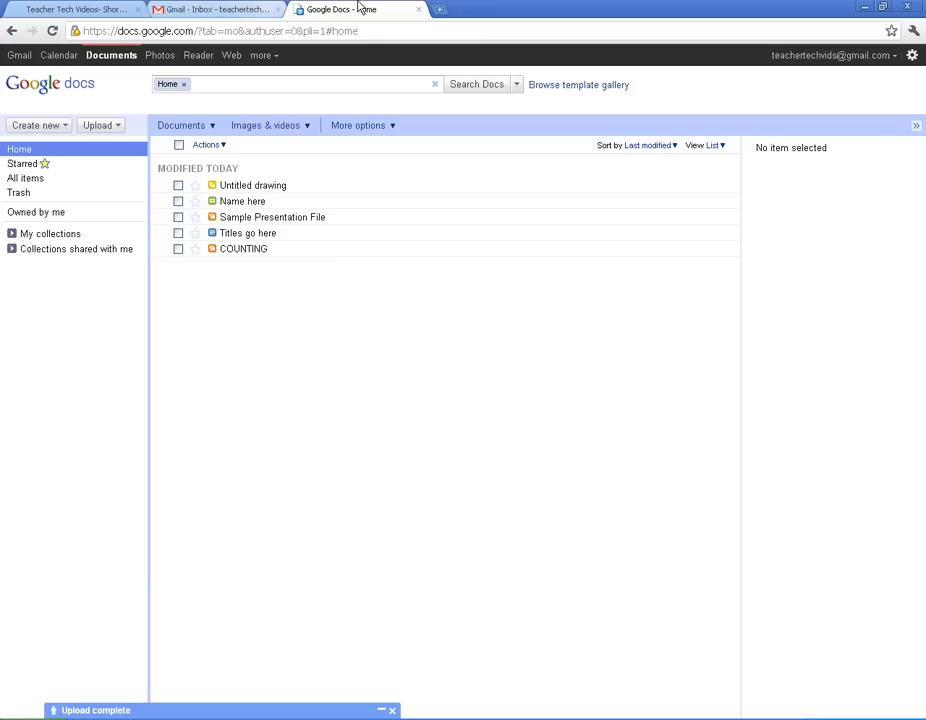
left_click(228, 8)
left_click(340, 9)
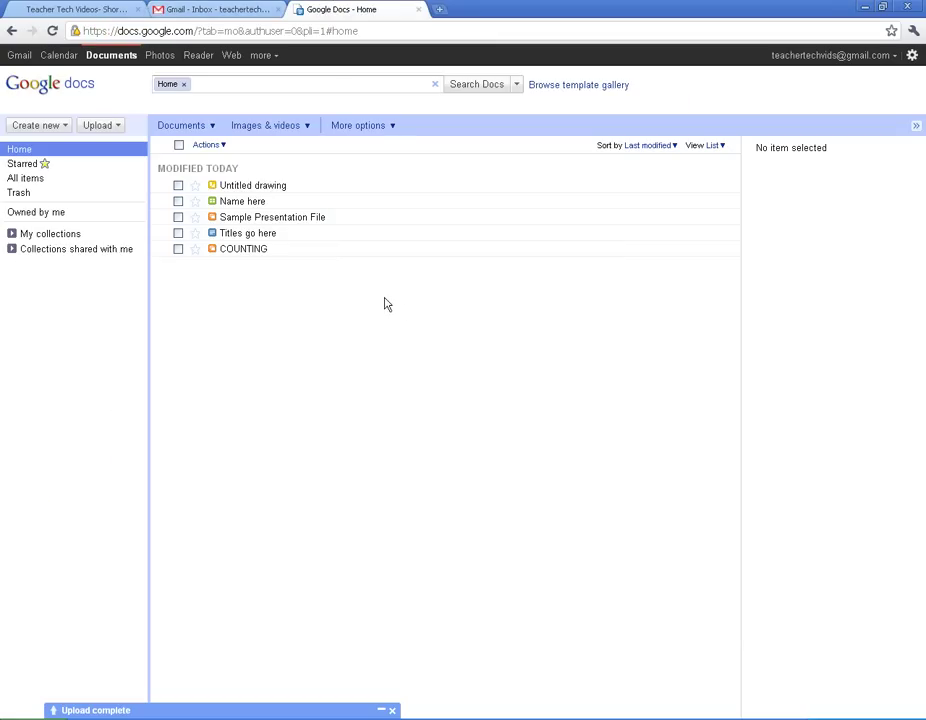